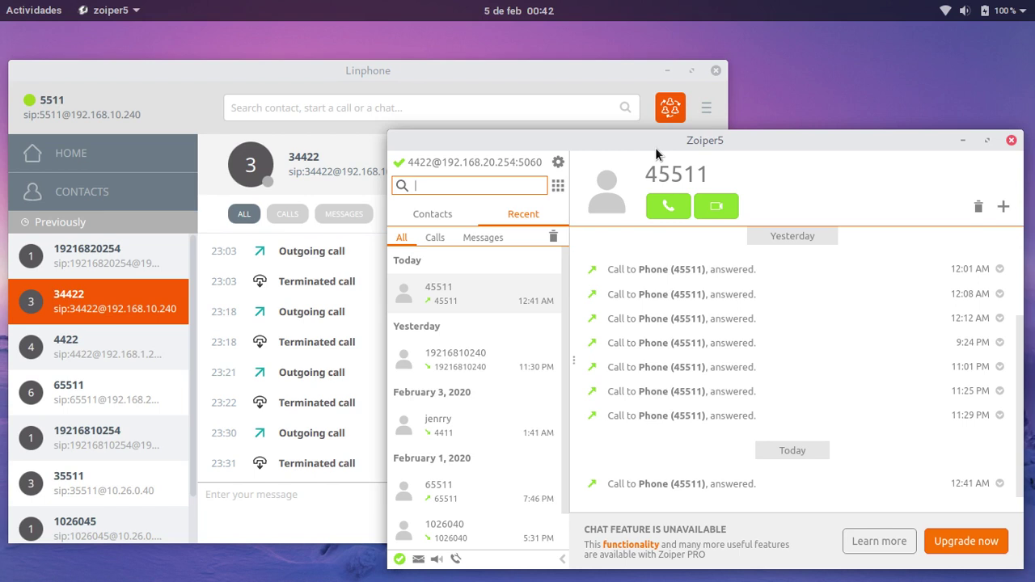
- Place an audio call to the selected recent extension from Zoiper5 and answer it by audio in Linphone
{"action": "left_click_drag", "start_coordinate": [700, 140], "coordinate": [701, 140]}
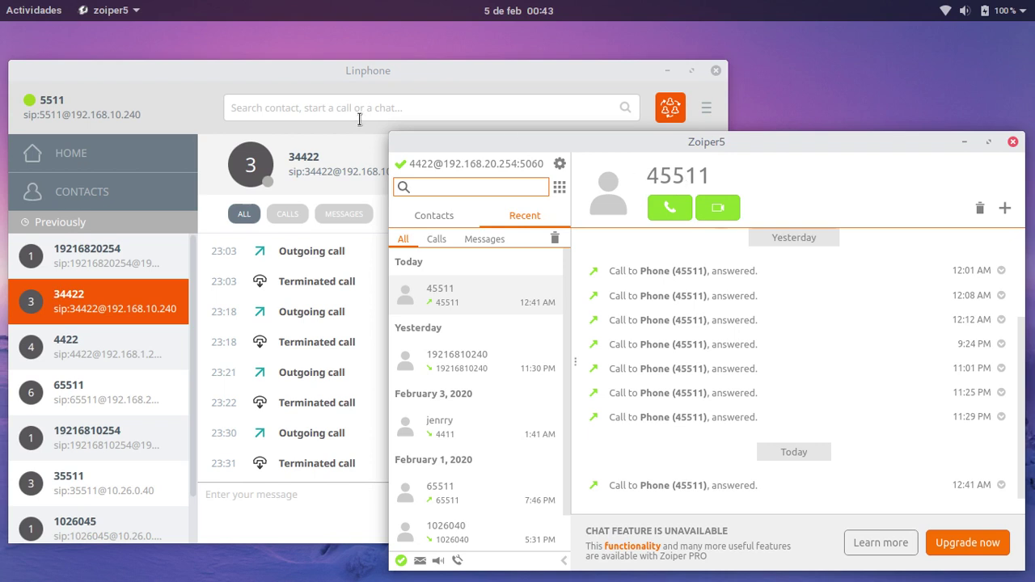
{"action": "left_click", "coordinate": [667, 209]}
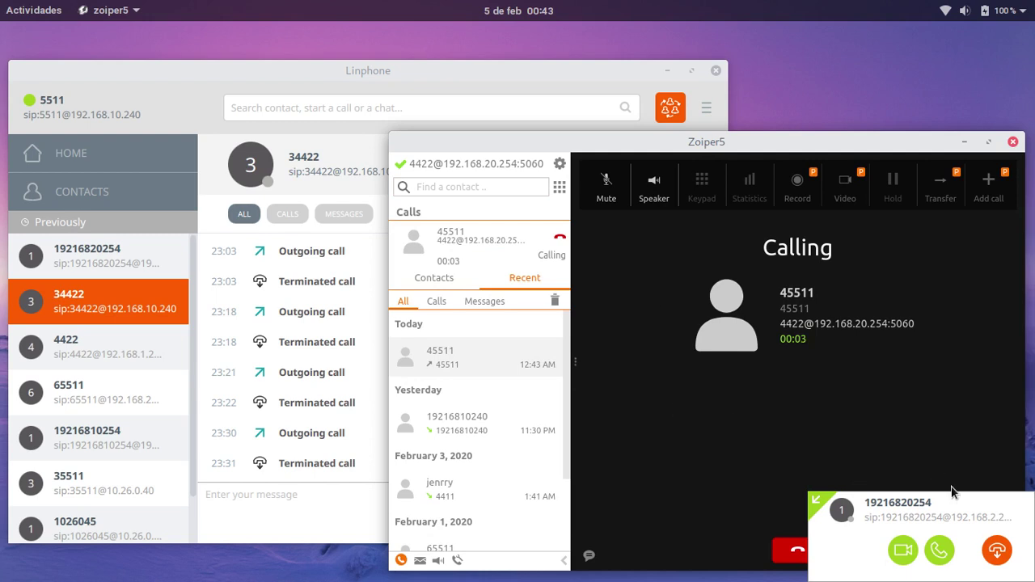
{"action": "left_click", "coordinate": [939, 550]}
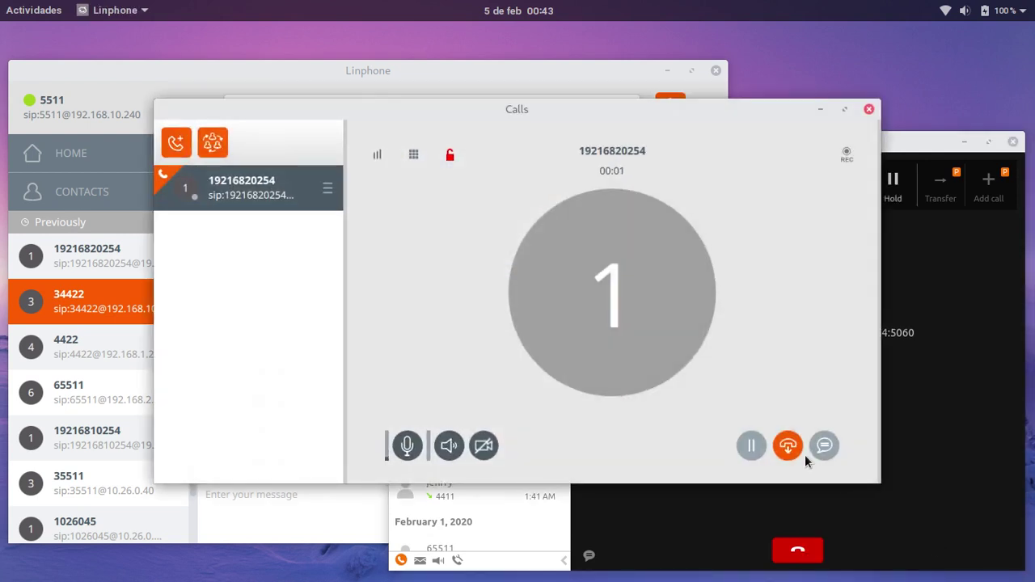
{"action": "left_click_drag", "start_coordinate": [512, 109], "coordinate": [391, 189]}
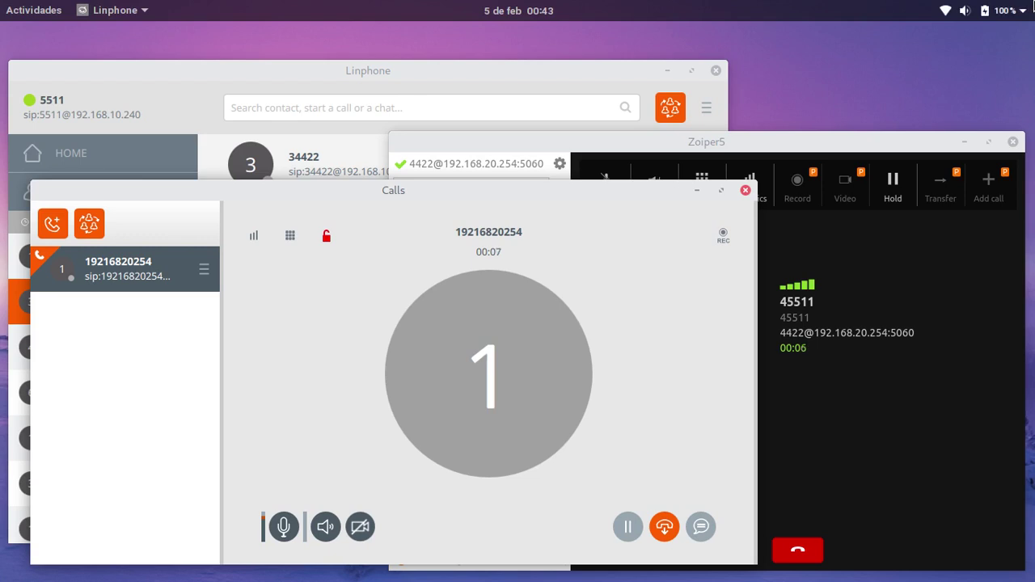
- Lower the system output volume slightly and end the active call from Linphone
{"action": "left_click", "coordinate": [958, 16]}
{"action": "mouse_move", "coordinate": [950, 44]}
{"action": "left_mouse_down"}
{"action": "mouse_move", "coordinate": [930, 44]}
{"action": "mouse_move", "coordinate": [944, 45]}
{"action": "left_mouse_up"}
{"action": "left_click", "coordinate": [661, 525]}
{"action": "left_click", "coordinate": [664, 527]}
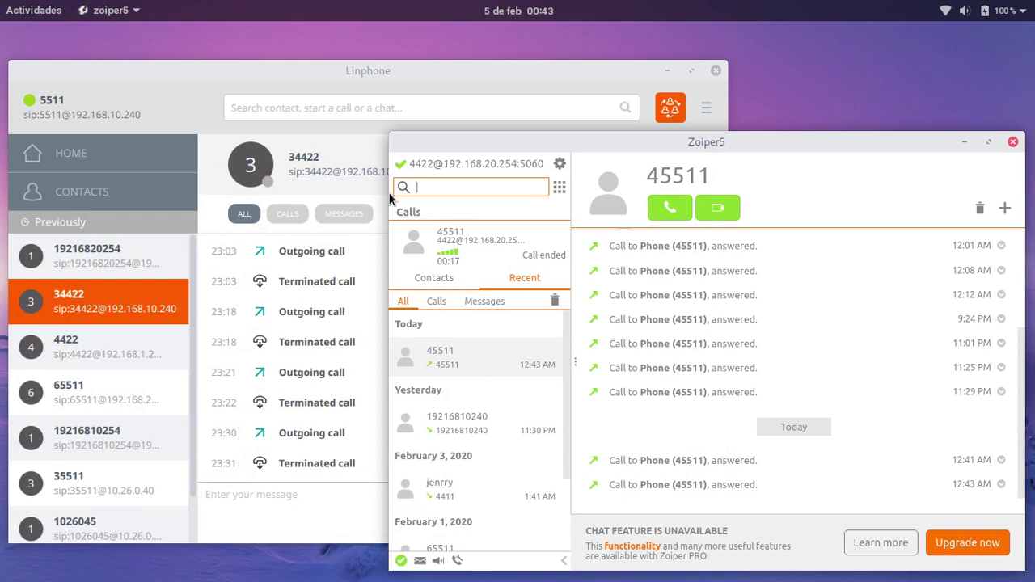
- Place an audio call to the selected recent extension from Linphone and answer it in Zoiper5
{"action": "left_click", "coordinate": [153, 87]}
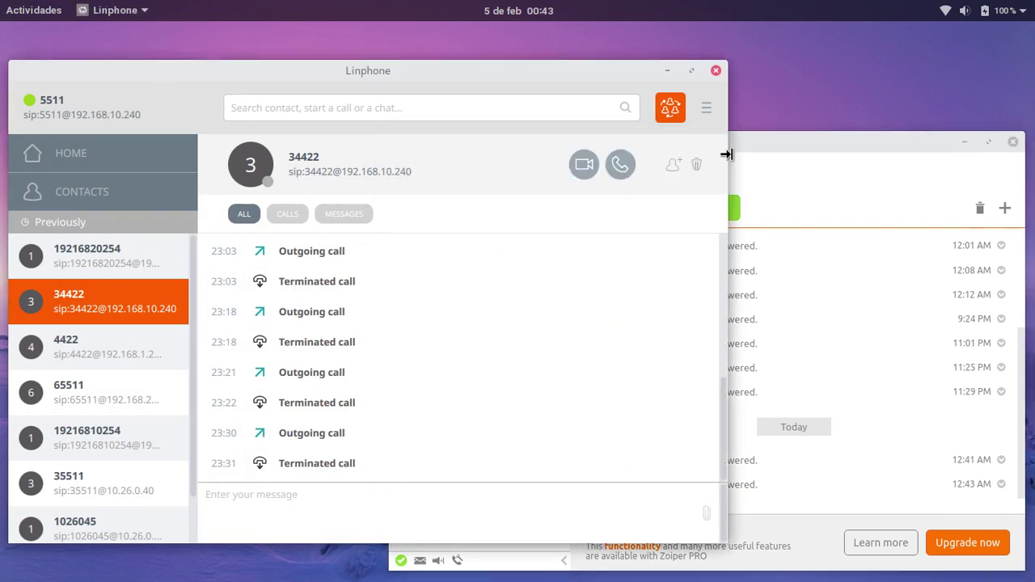
{"action": "left_click", "coordinate": [783, 145]}
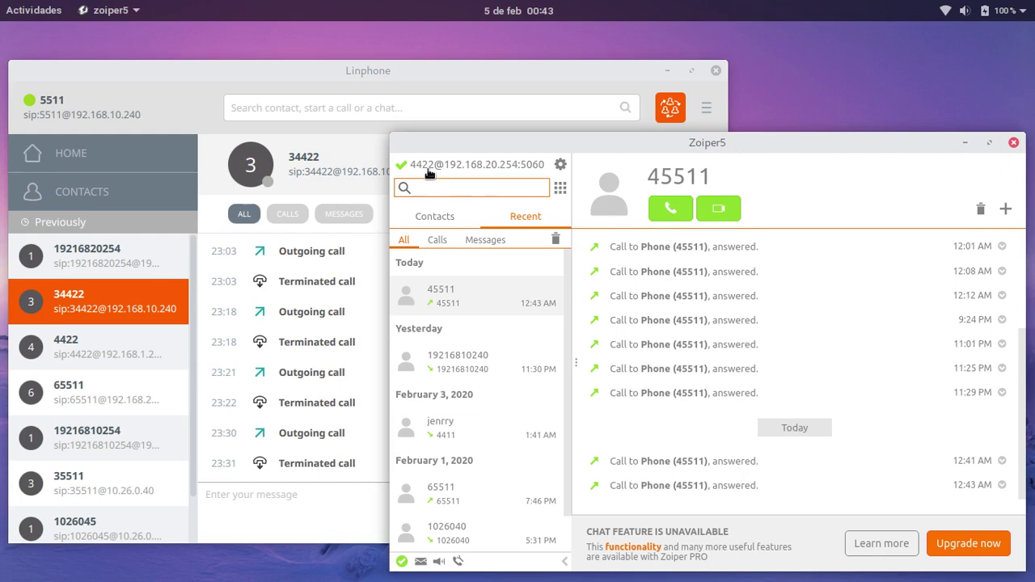
{"action": "left_click", "coordinate": [326, 163]}
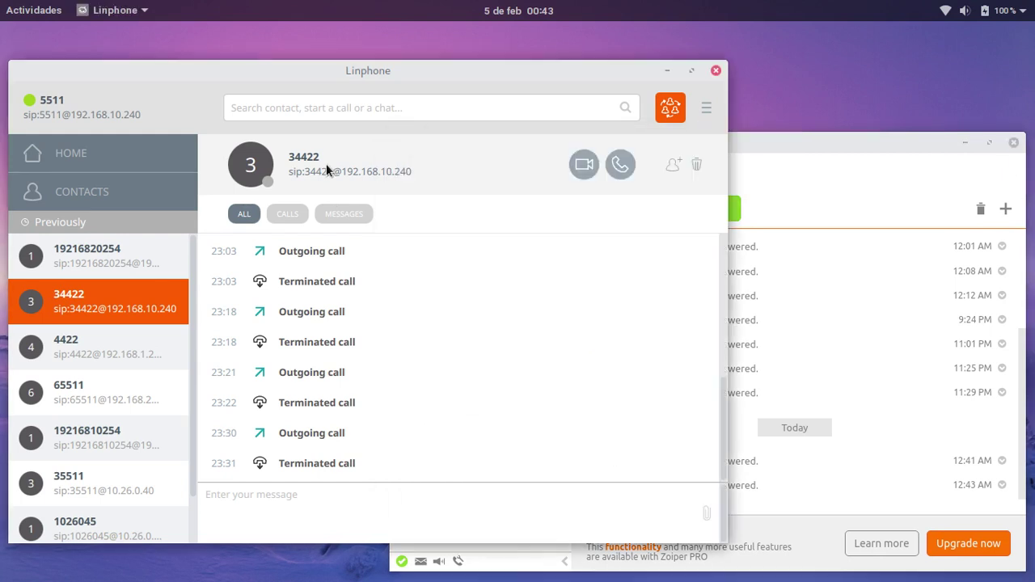
{"action": "left_click", "coordinate": [619, 165]}
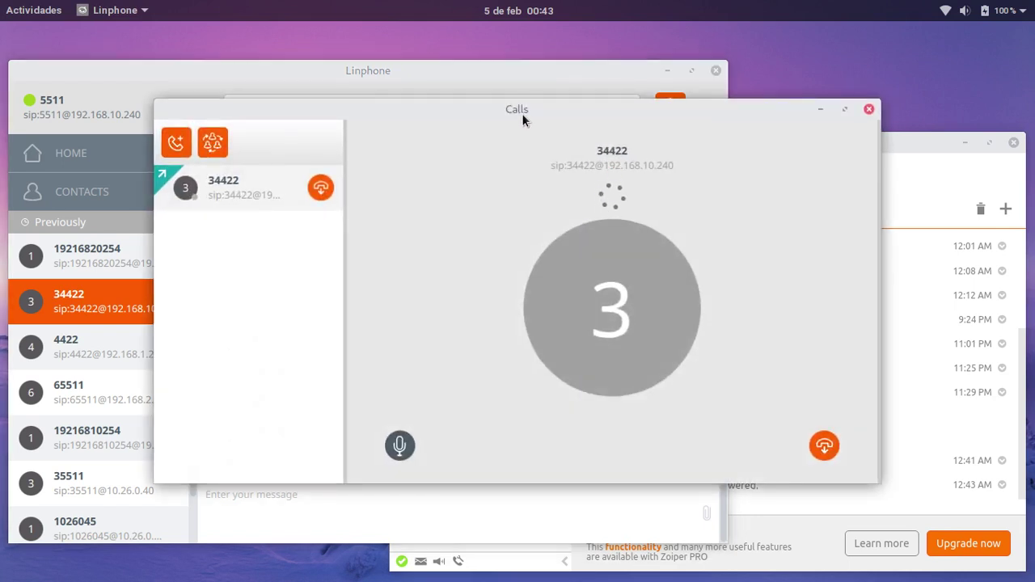
{"action": "left_click_drag", "start_coordinate": [521, 113], "coordinate": [389, 145]}
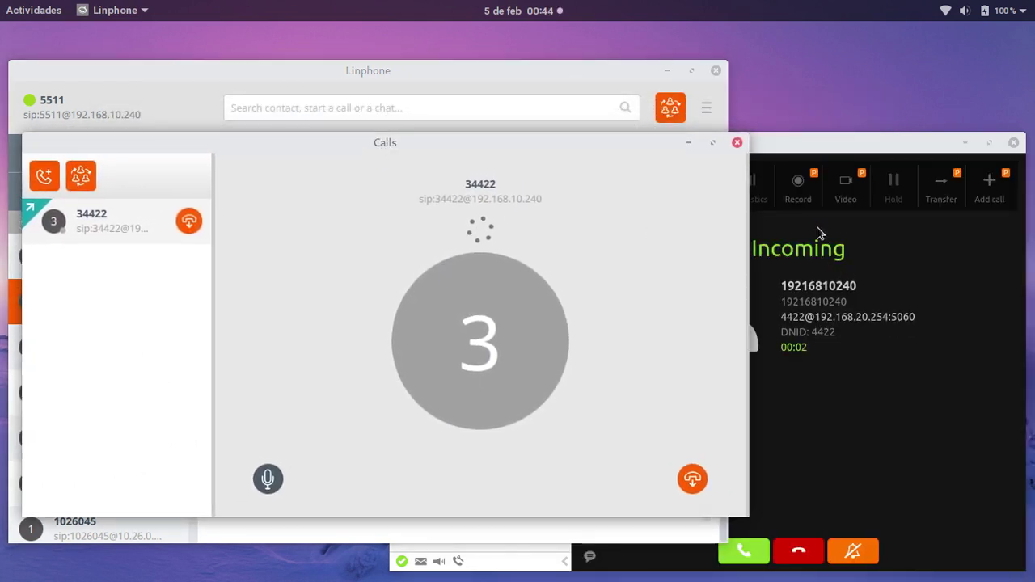
{"action": "left_click", "coordinate": [781, 152]}
{"action": "left_click_drag", "start_coordinate": [781, 152], "coordinate": [734, 130]}
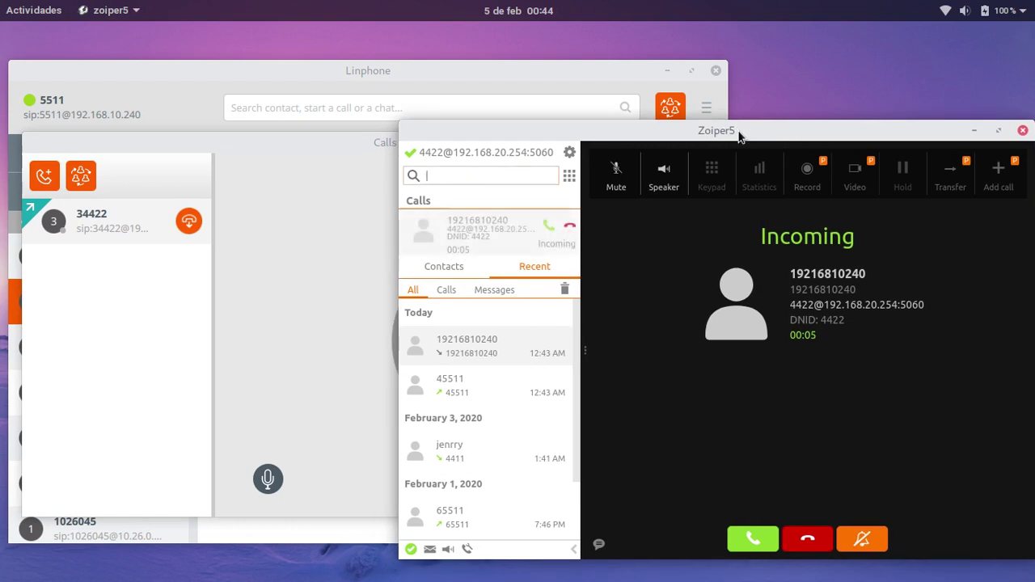
{"action": "left_click", "coordinate": [746, 538]}
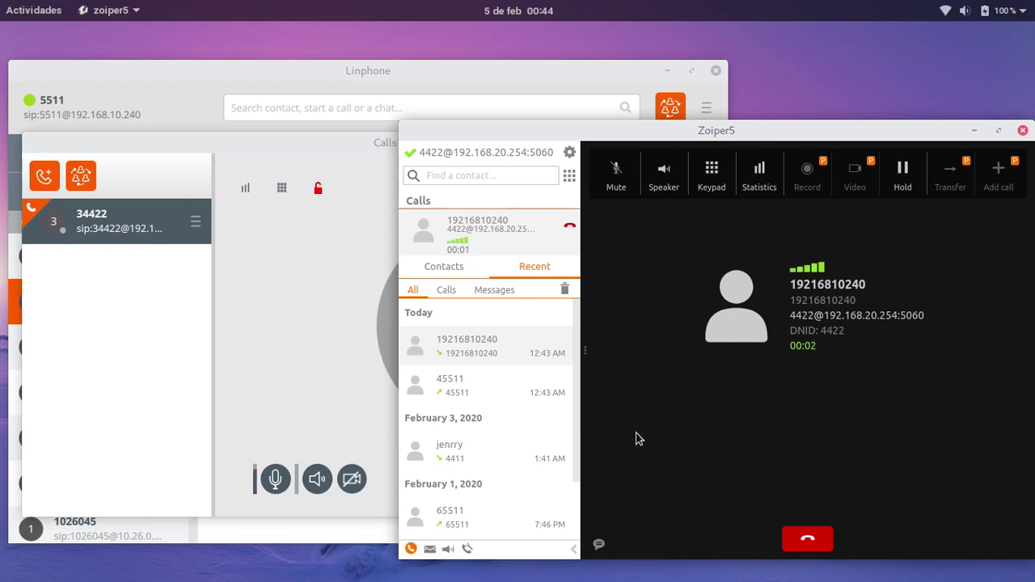
- Turn the system output volume down a little more and hang up the active call from Zoiper5
{"action": "left_click", "coordinate": [987, 10]}
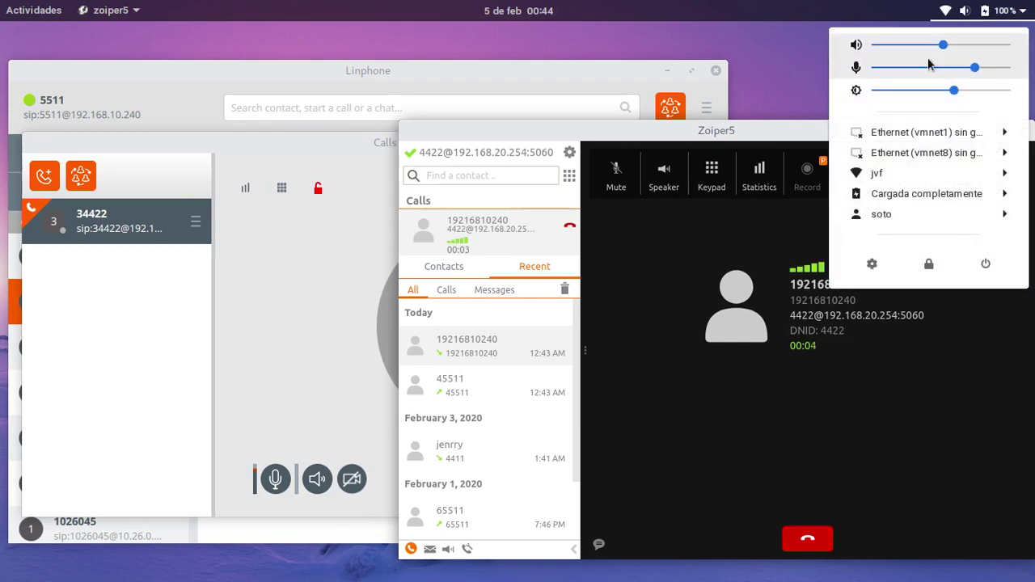
{"action": "left_click_drag", "start_coordinate": [934, 46], "coordinate": [921, 46]}
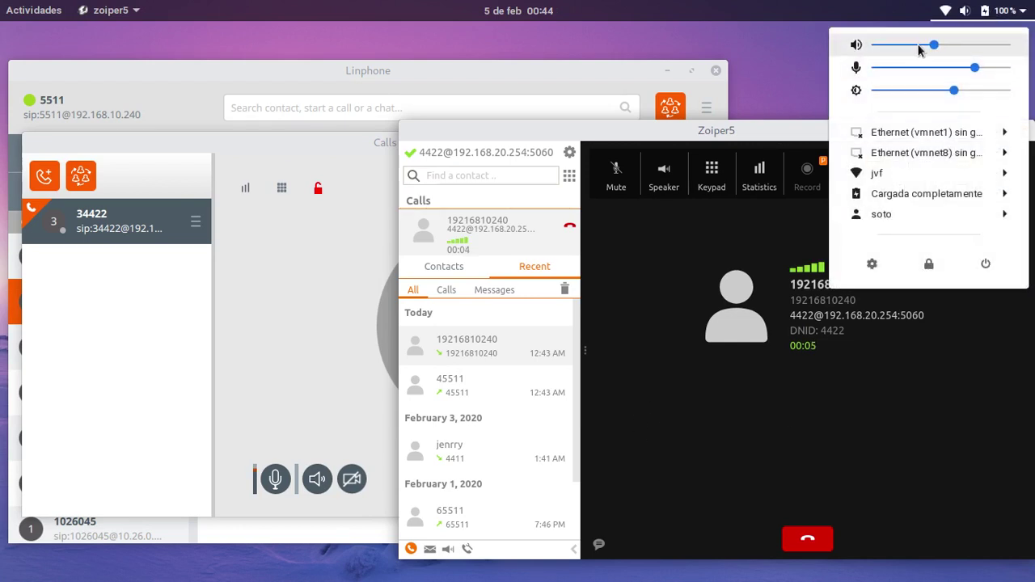
{"action": "left_click", "coordinate": [799, 538]}
{"action": "left_click", "coordinate": [798, 539]}
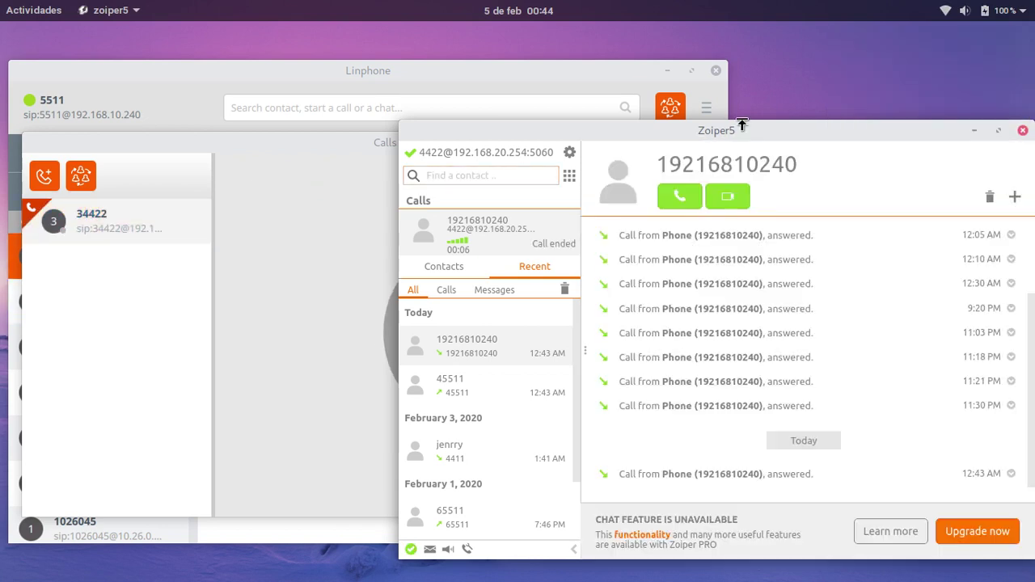
{"action": "left_click_drag", "start_coordinate": [731, 131], "coordinate": [717, 135]}
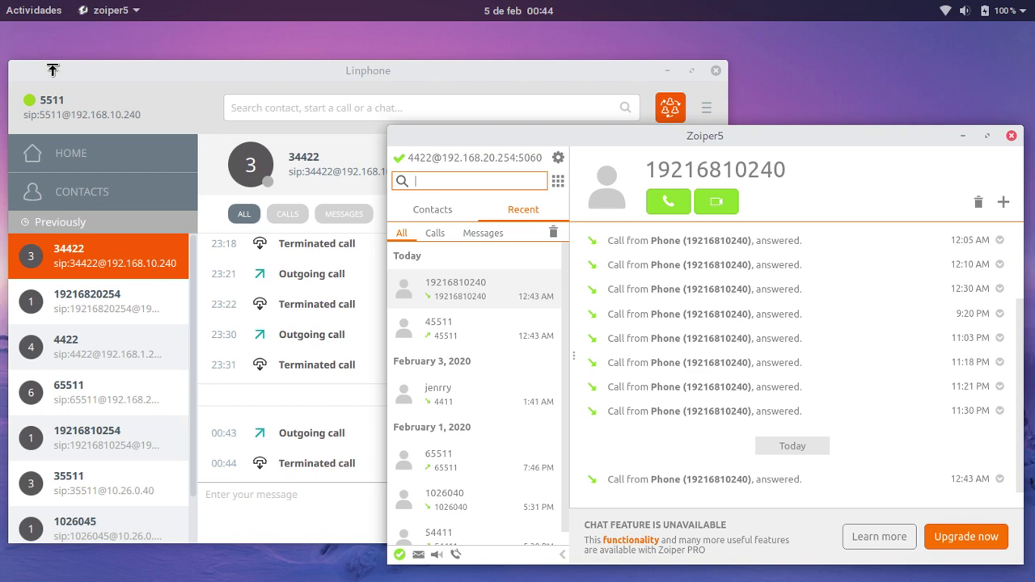
- Review the SIP address, server address and transport of Linphone's proxy account in the preferences, then close them without changes
{"action": "left_click", "coordinate": [339, 77]}
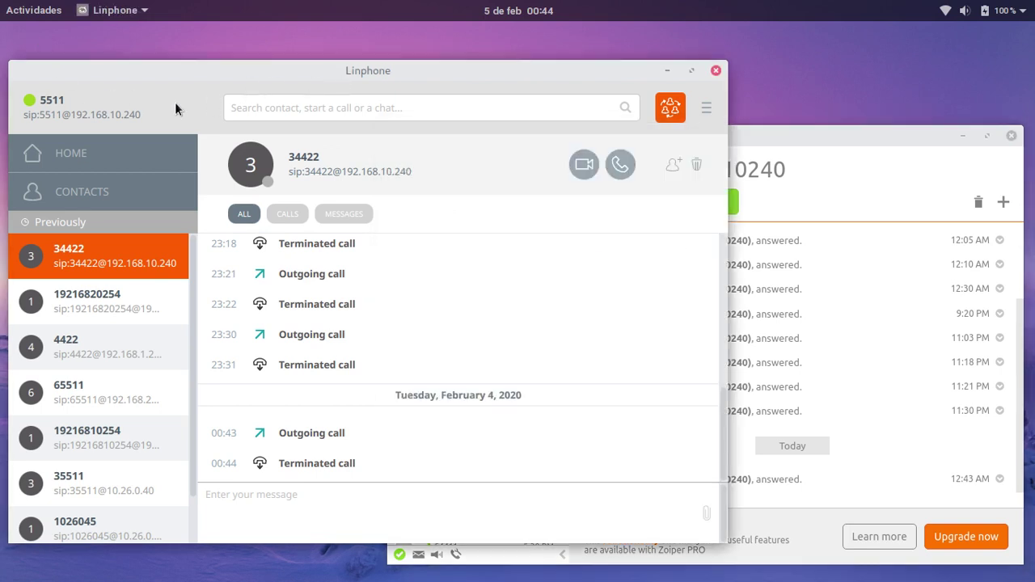
{"action": "left_click", "coordinate": [706, 109]}
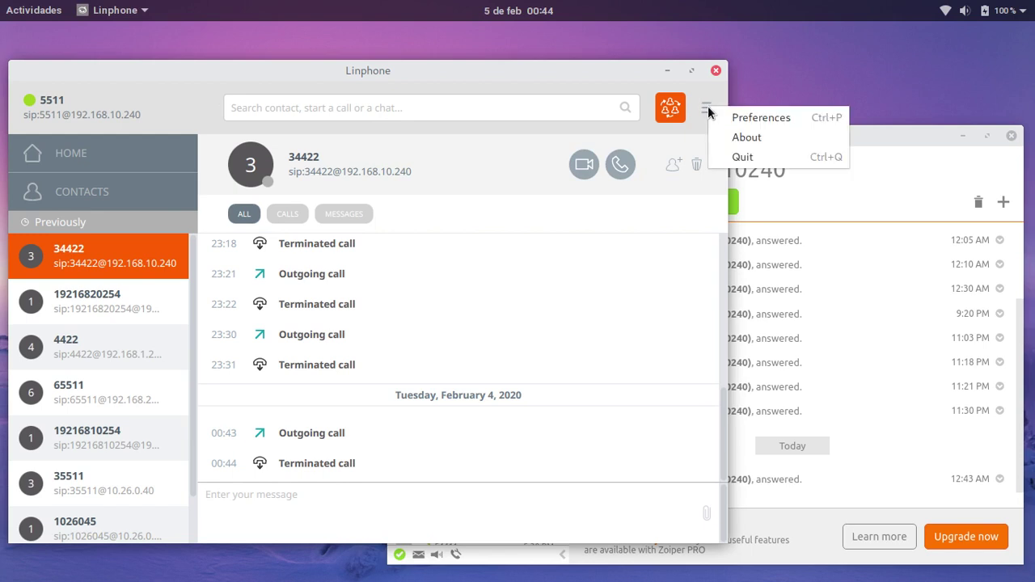
{"action": "left_click", "coordinate": [750, 117]}
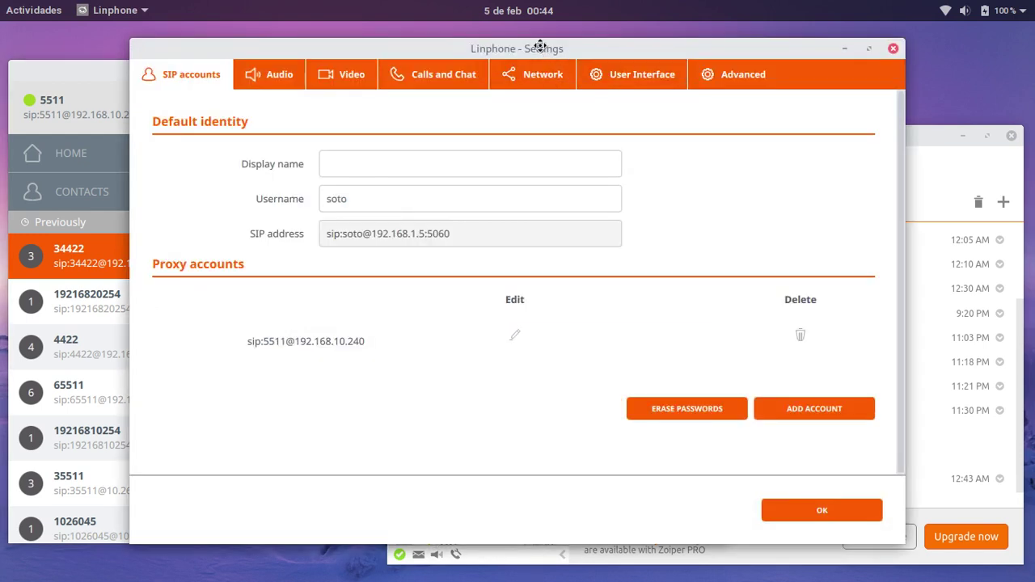
{"action": "left_click_drag", "start_coordinate": [540, 46], "coordinate": [541, 60]}
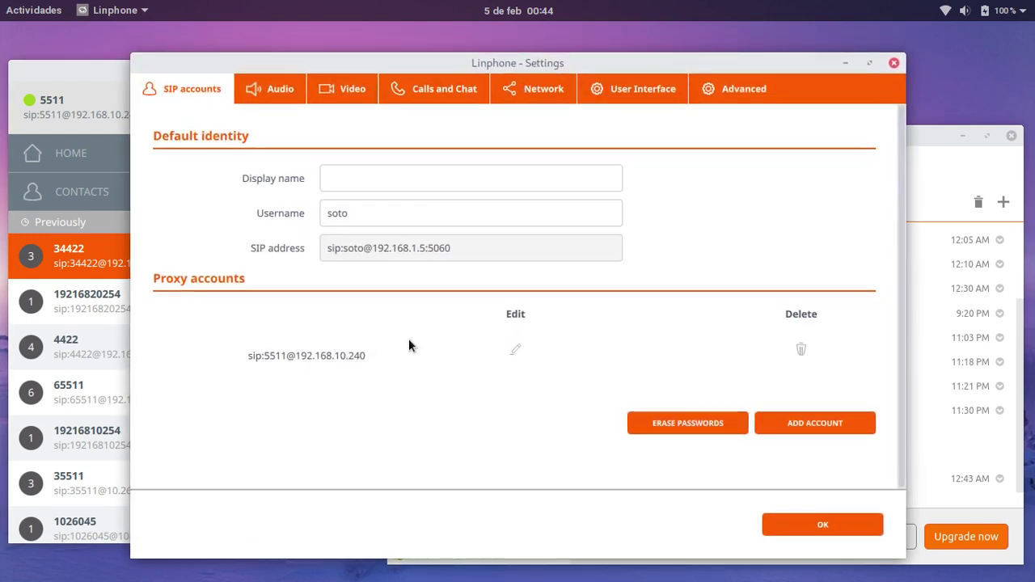
{"action": "left_click", "coordinate": [515, 351]}
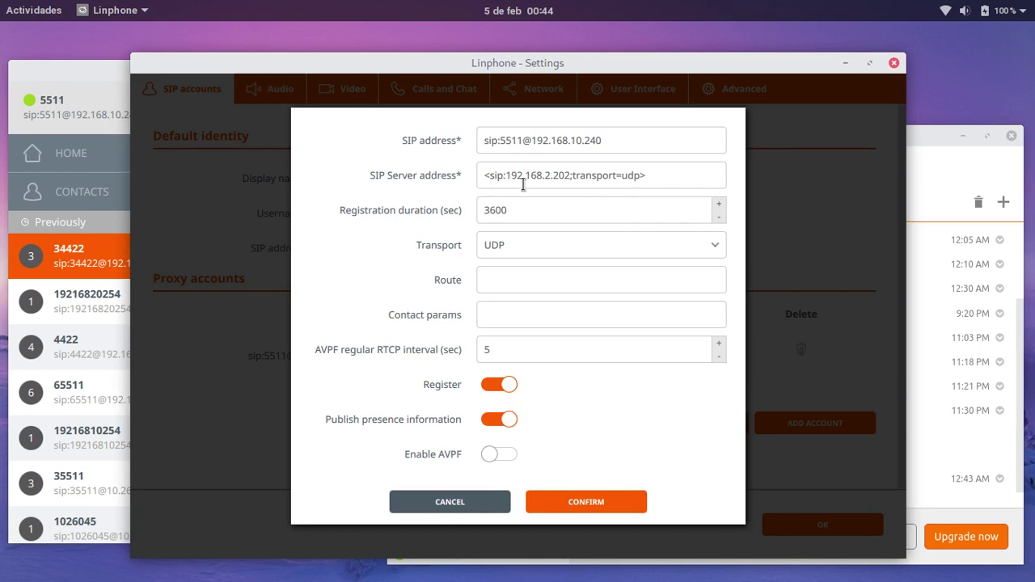
{"action": "left_click_drag", "start_coordinate": [489, 65], "coordinate": [528, 56]}
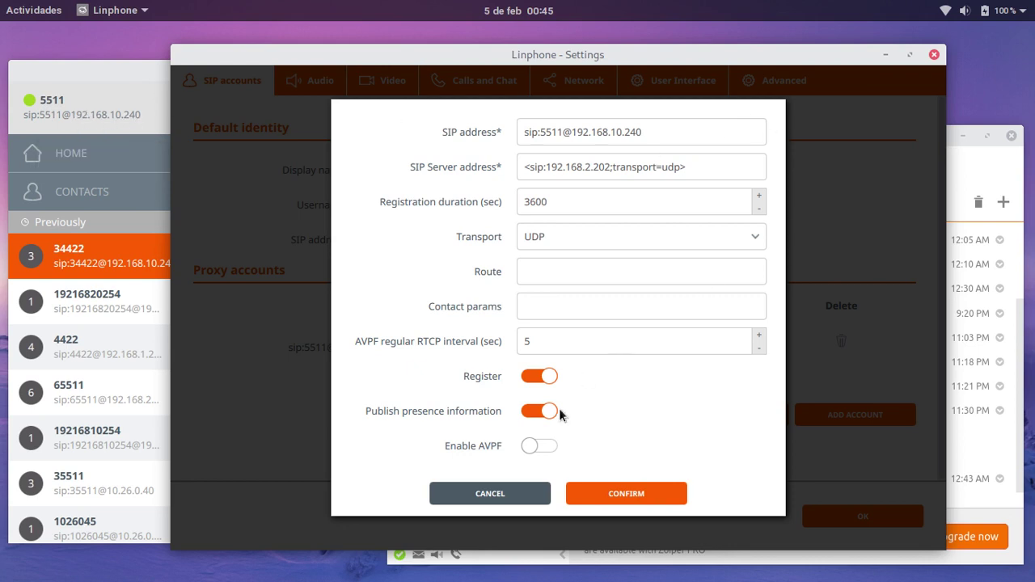
{"action": "left_click", "coordinate": [494, 490]}
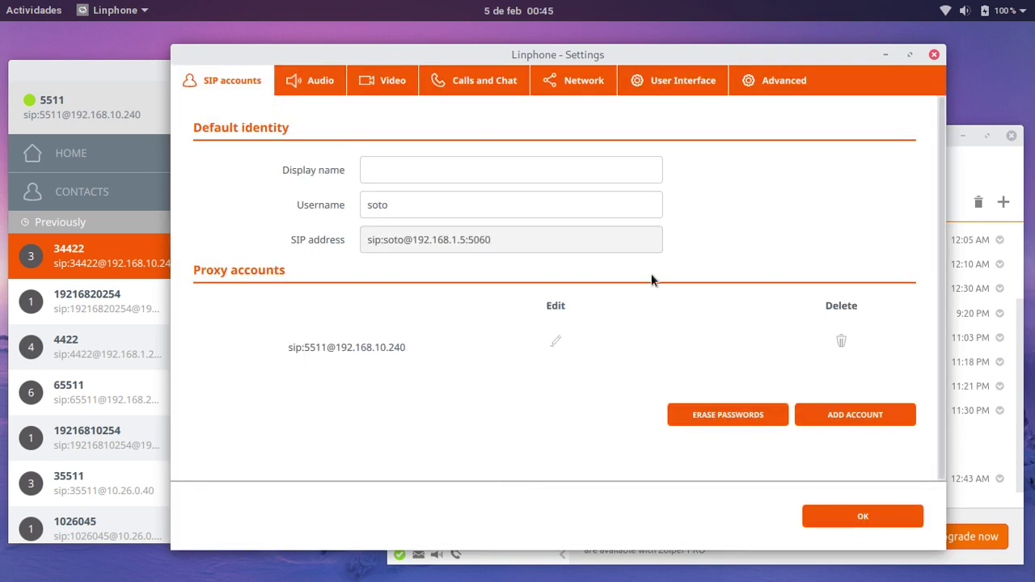
{"action": "left_click", "coordinate": [933, 55]}
- Switch to Zoiper5, examine the SIP credentials of its registered account in the settings, and return to the recent calls
{"action": "left_click", "coordinate": [823, 135]}
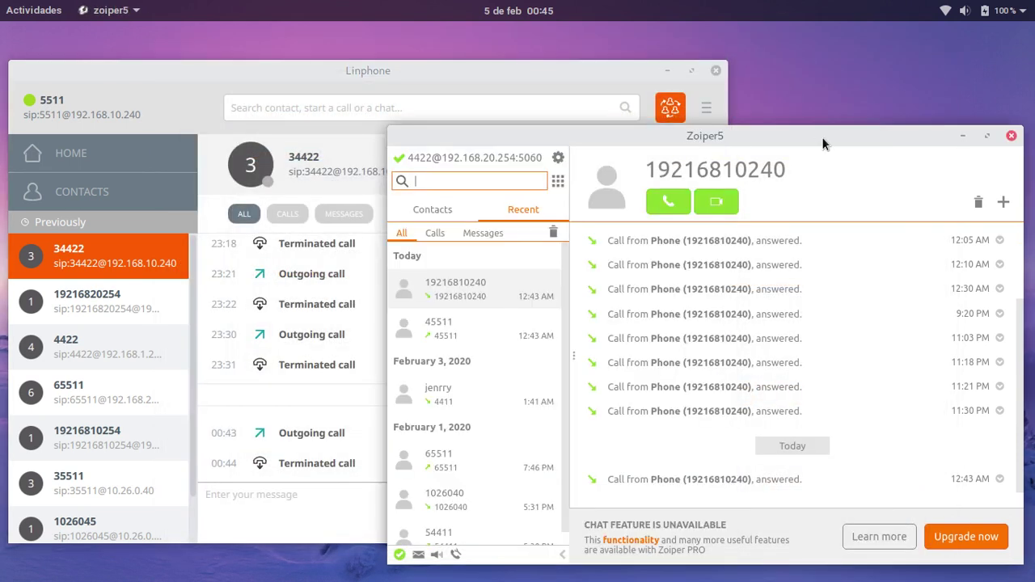
{"action": "left_click", "coordinate": [558, 158]}
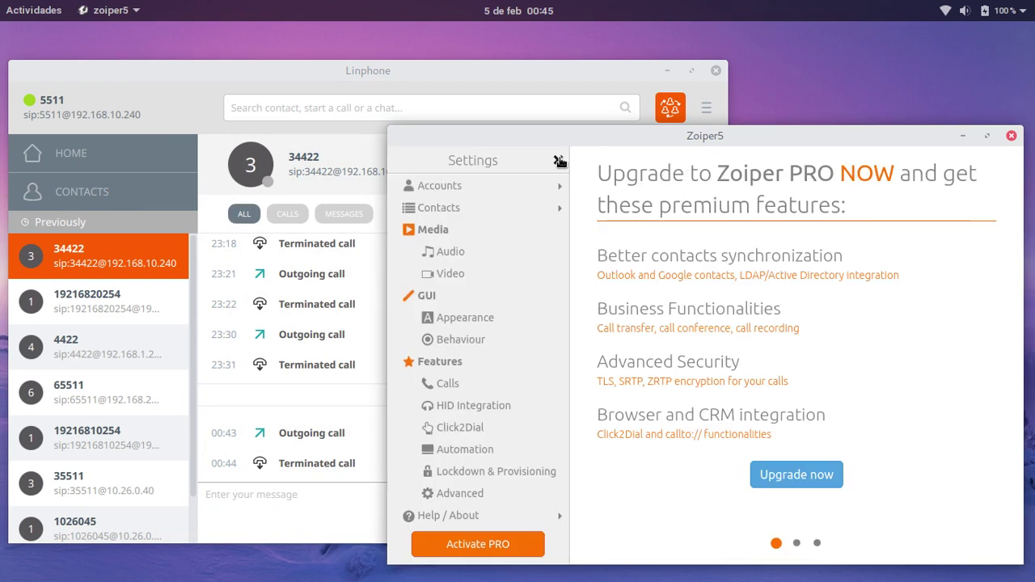
{"action": "left_click", "coordinate": [487, 190]}
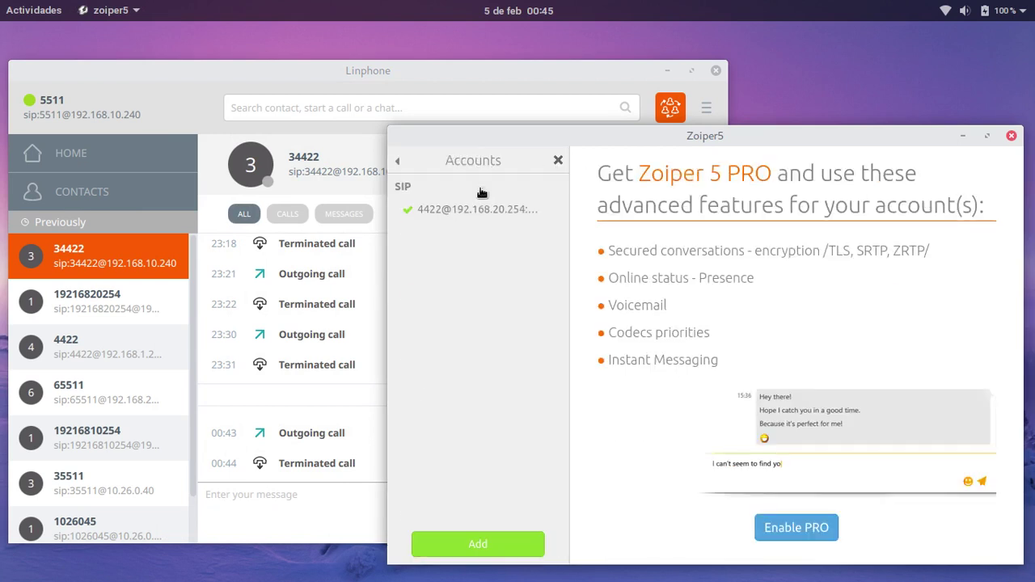
{"action": "left_click", "coordinate": [443, 211]}
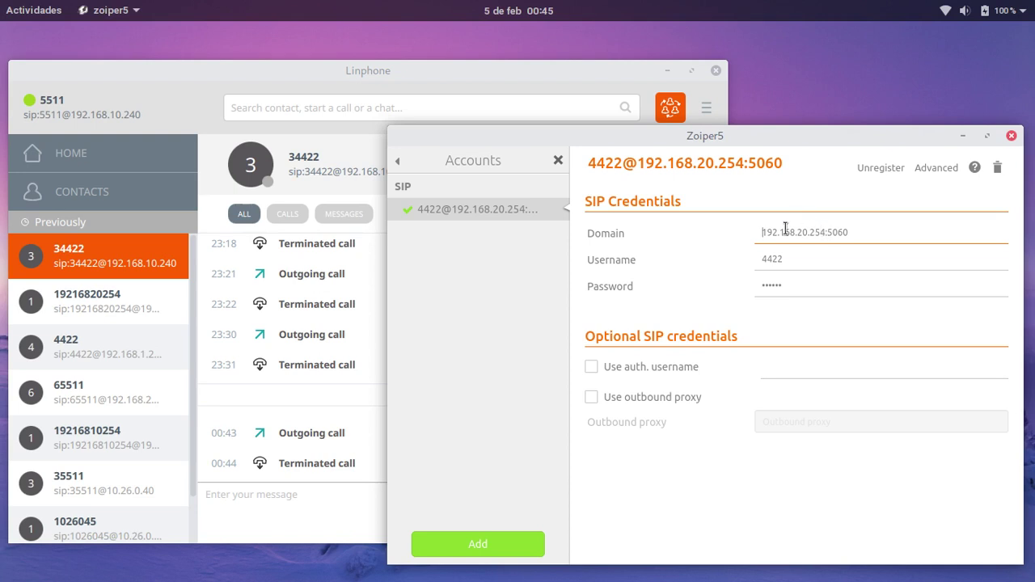
{"action": "mouse_move", "coordinate": [728, 174]}
{"action": "left_click", "coordinate": [557, 163]}
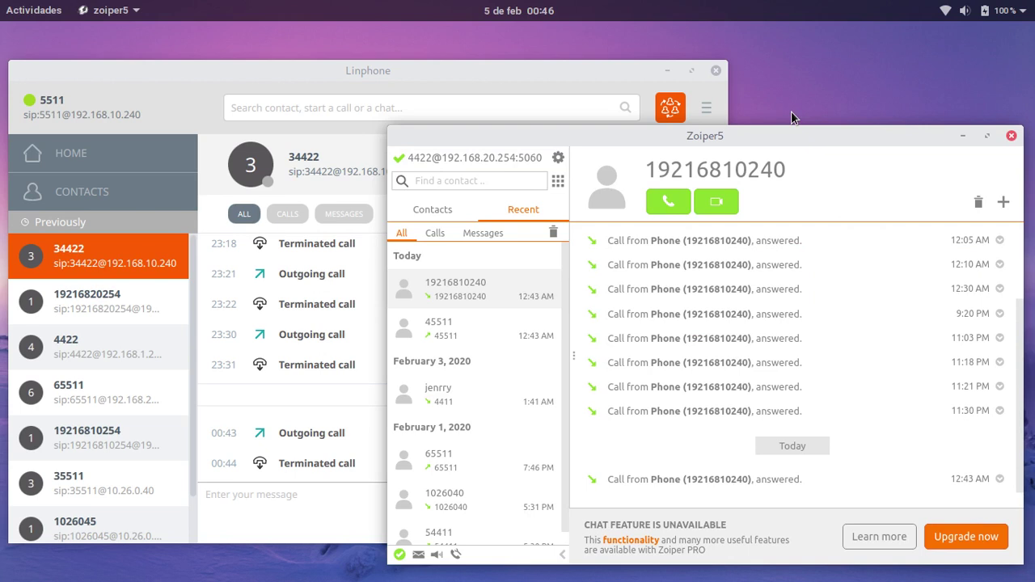
- Switch to VMware Workstation and review the NAT parameters of sip_nat.conf in the TITULACION-LADO-B virtual machine
{"action": "key", "text": "alt+Tab"}
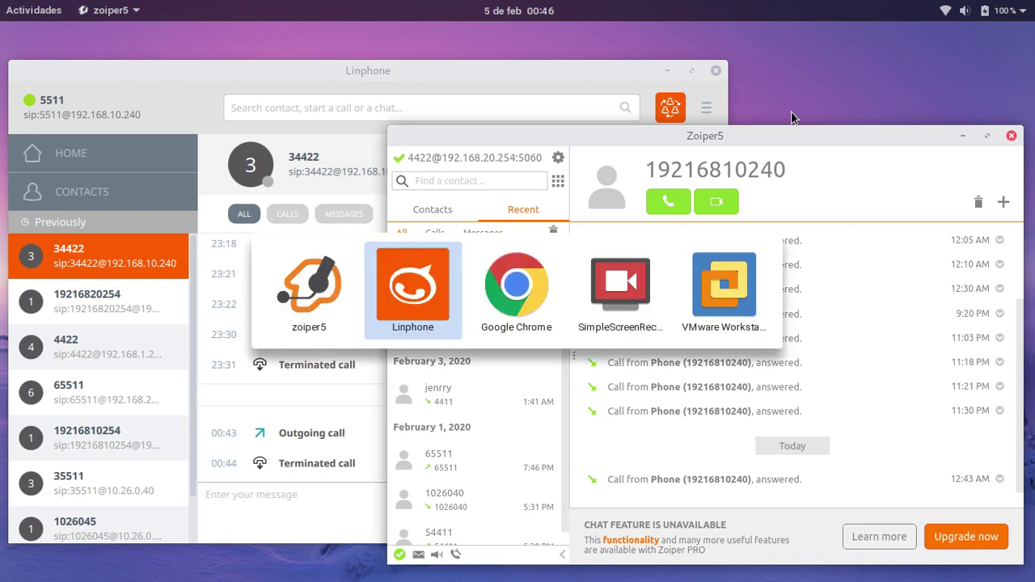
{"action": "key", "text": "alt+Tab"}
{"action": "key", "text": "alt+Tab"}
{"action": "key", "text": "alt+Tab"}
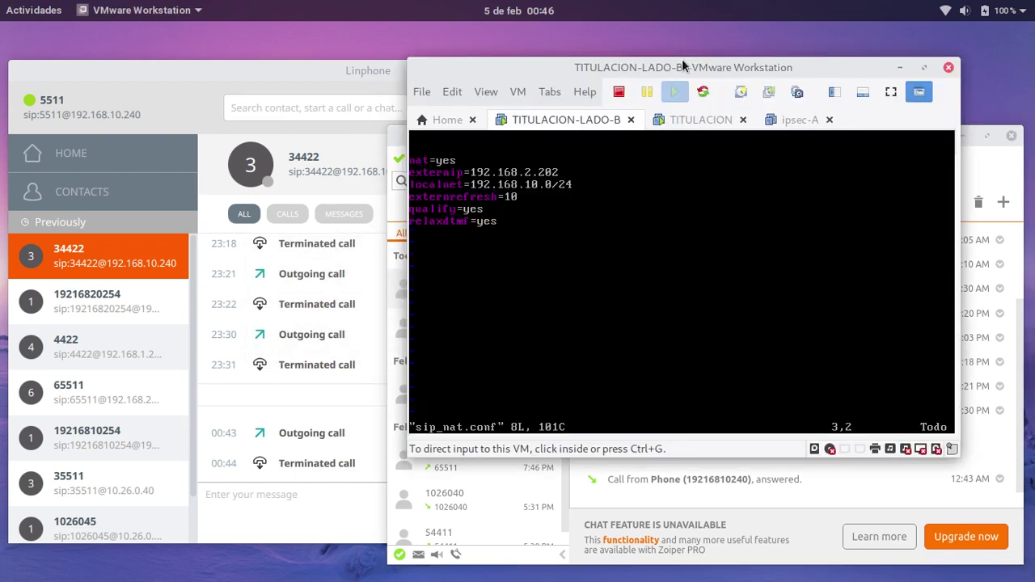
{"action": "left_click_drag", "start_coordinate": [672, 68], "coordinate": [719, 54]}
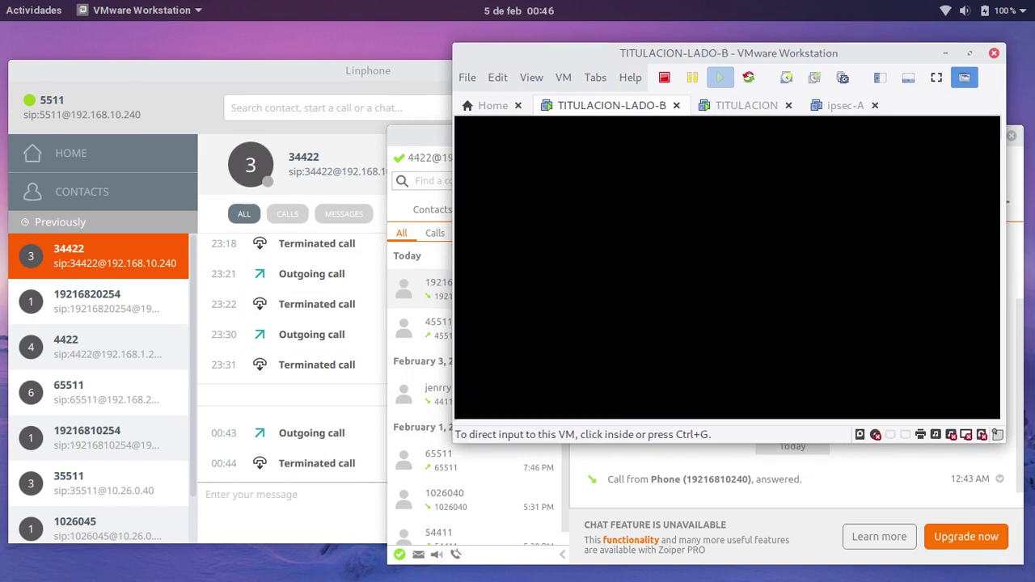
{"action": "left_click", "coordinate": [719, 243]}
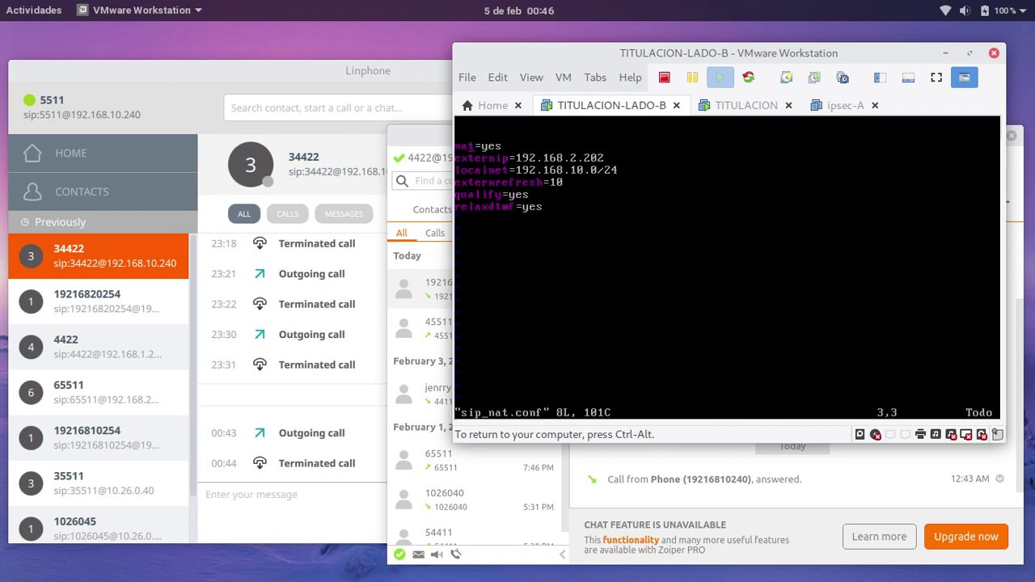
{"action": "key", "text": "Down"}
{"action": "key", "text": "ctrl+alt"}
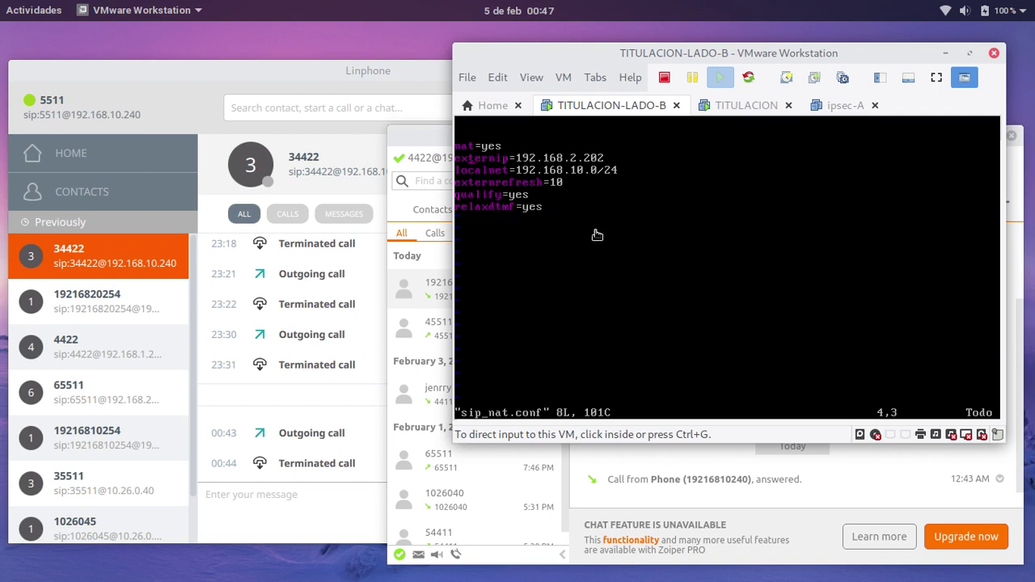
- Quit the editor showing sip_nat.conf with :q to return to the asterisk directory's shell prompt
{"action": "left_click", "coordinate": [580, 266]}
{"action": "type", "text": ":"}
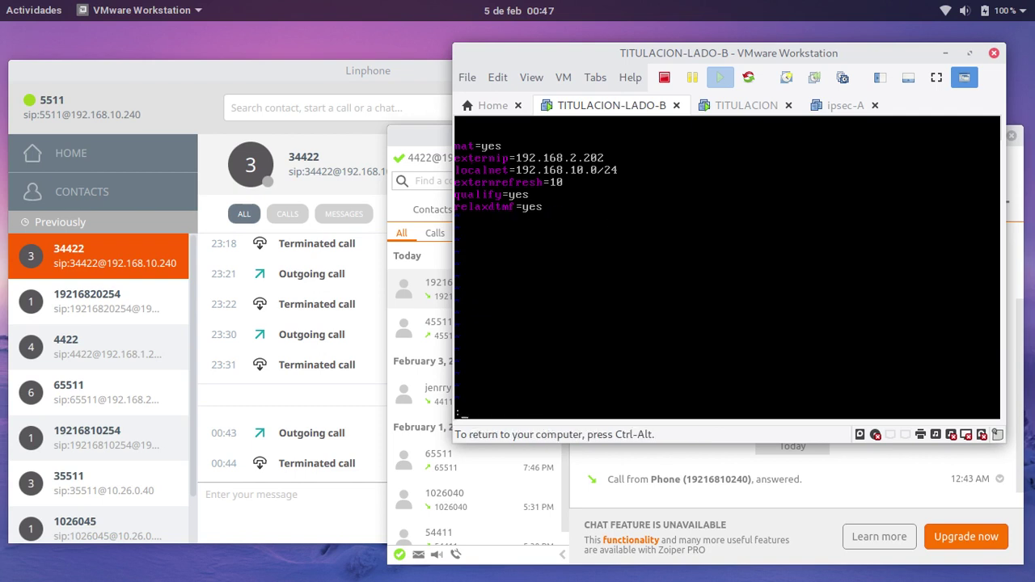
{"action": "type", "text": "q"}
{"action": "key", "text": "Return"}
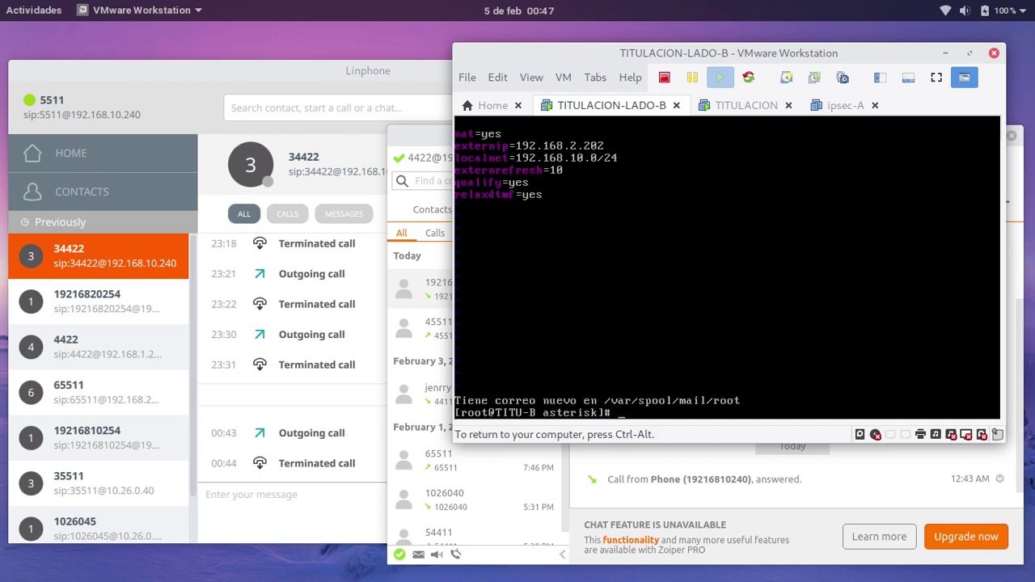
- Open /etc/ipsec.conf in vim to review the titusubnet and tunneltitu connections of the TITULACION-LADO-B virtual machine
{"action": "key", "text": "Up"}
{"action": "key", "text": "Down"}
{"action": "type", "text": "ip"}
{"action": "key", "text": "BackSpace"}
{"action": "key", "text": "BackSpace"}
{"action": "type", "text": "vim /ip"}
{"action": "key", "text": "BackSpace"}
{"action": "key", "text": "BackSpace"}
{"action": "type", "text": "etc/ipsec.conf"}
{"action": "key", "text": "Return"}
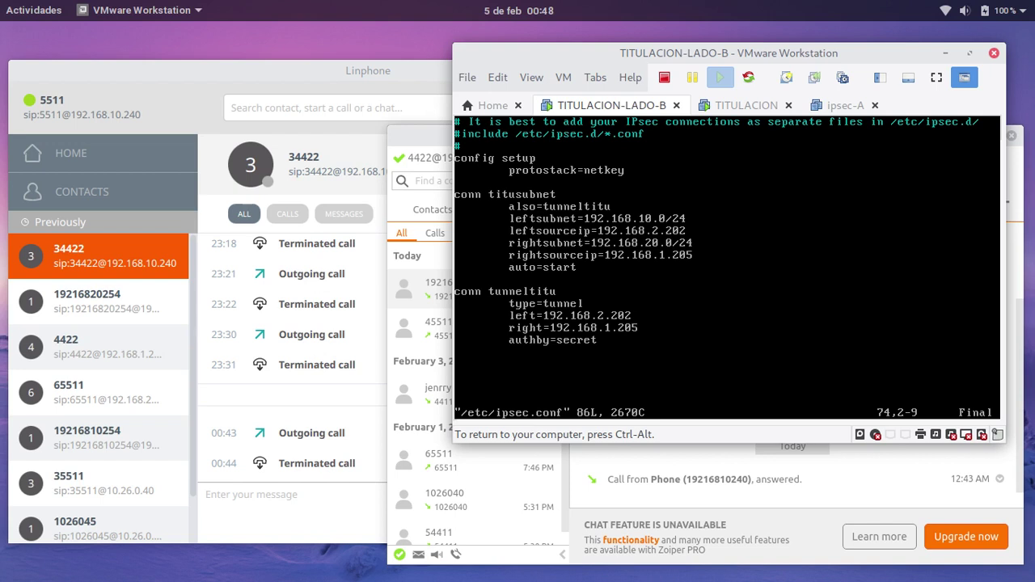
- Compare the IPsec subnets and source IPs with sip_nat.conf in the TITULACION virtual machine, then return to TITULACION-LADO-B
{"action": "key", "text": "ctrl+alt"}
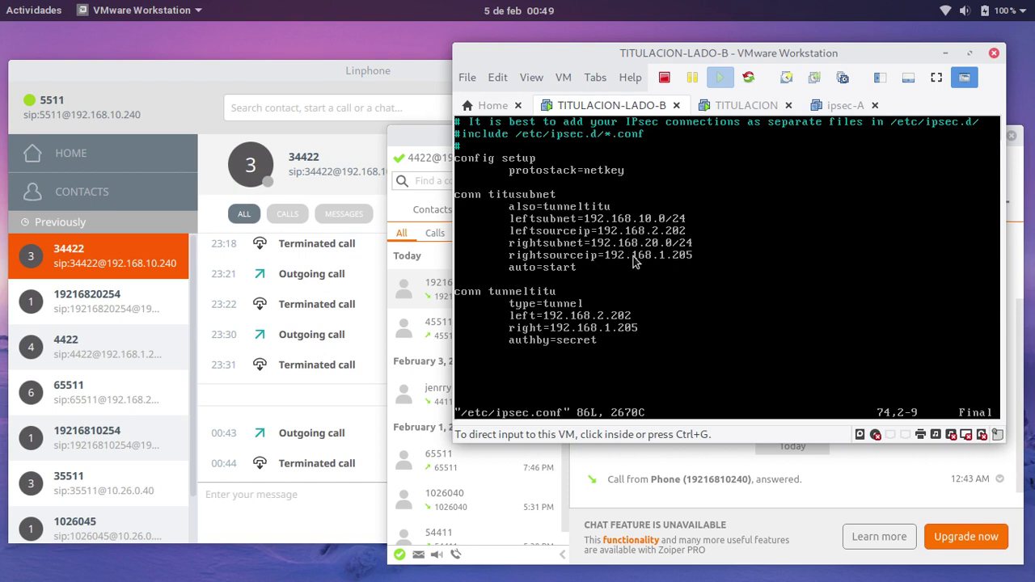
{"action": "left_click", "coordinate": [732, 108]}
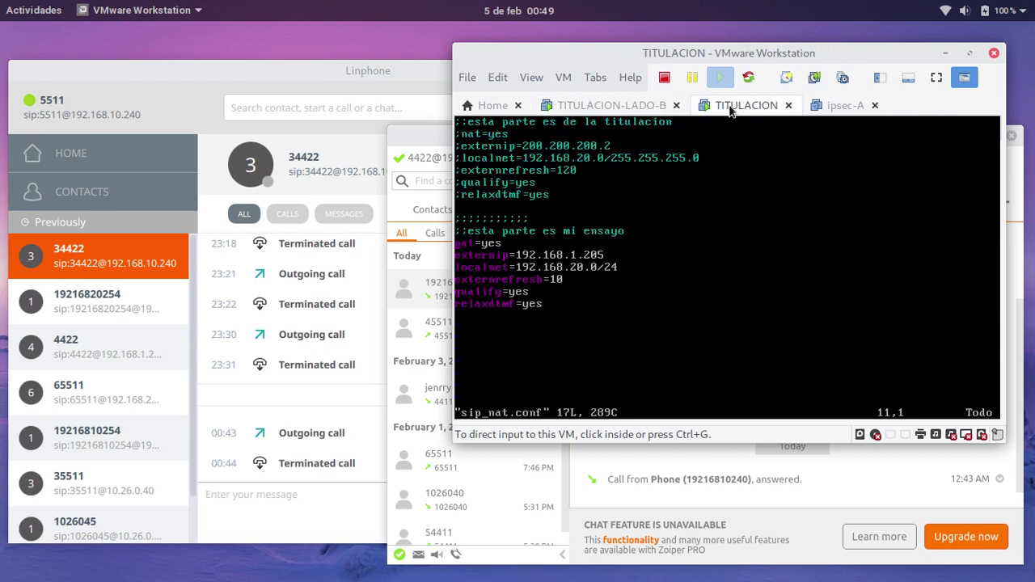
{"action": "left_click", "coordinate": [608, 110]}
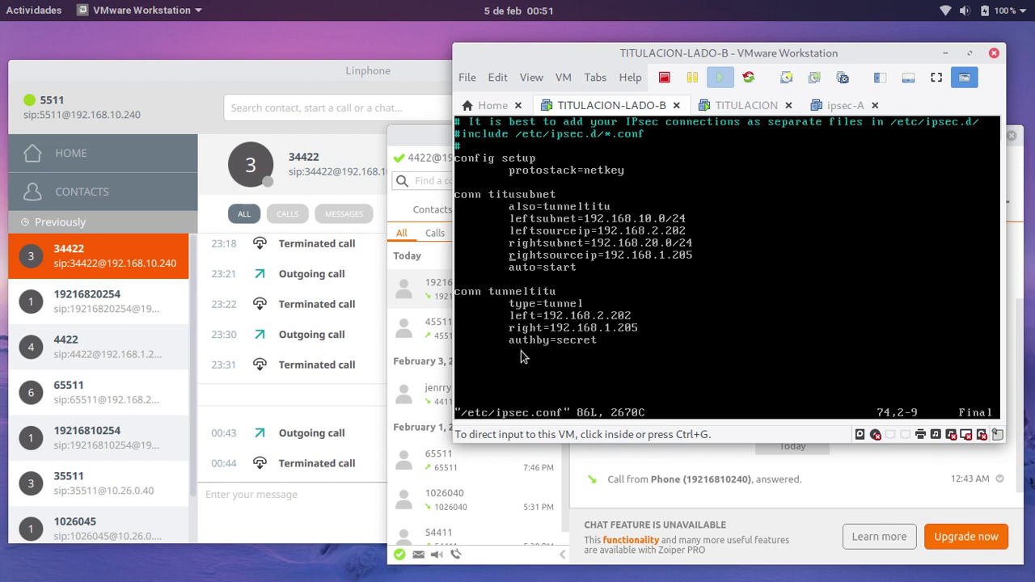
- Quit ipsec.conf with :q and open /etc/ipsec.secrets in vim to review the pre-shared key entry
{"action": "left_click", "coordinate": [504, 271]}
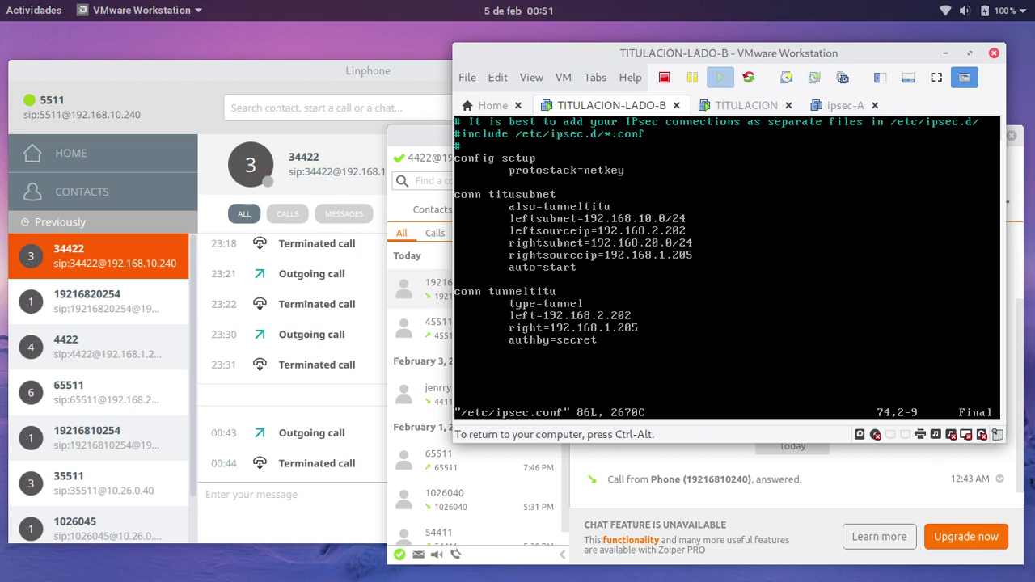
{"action": "type", "text": ":"}
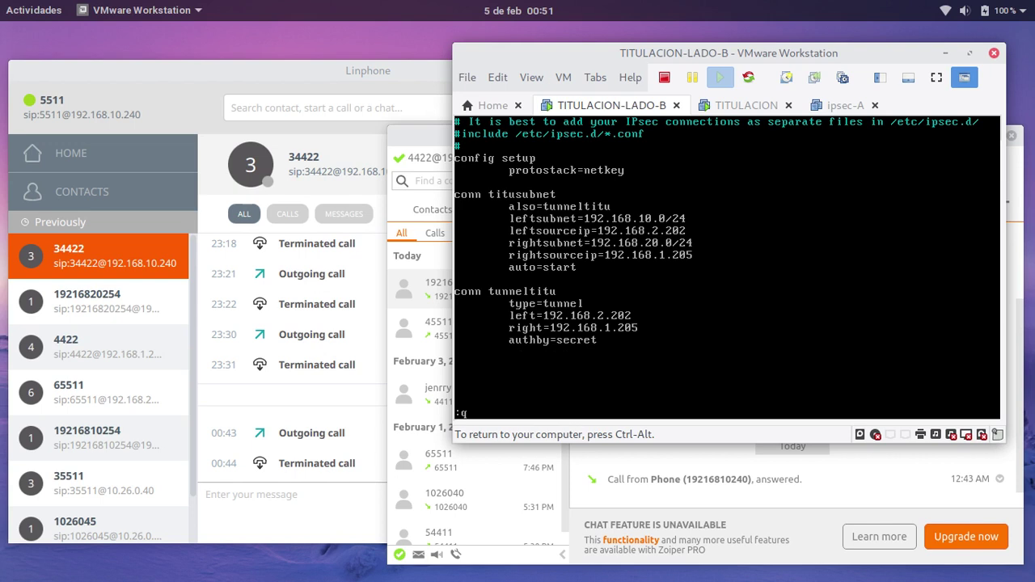
{"action": "type", "text": "q"}
{"action": "key", "text": "Return"}
{"action": "key", "text": "Up"}
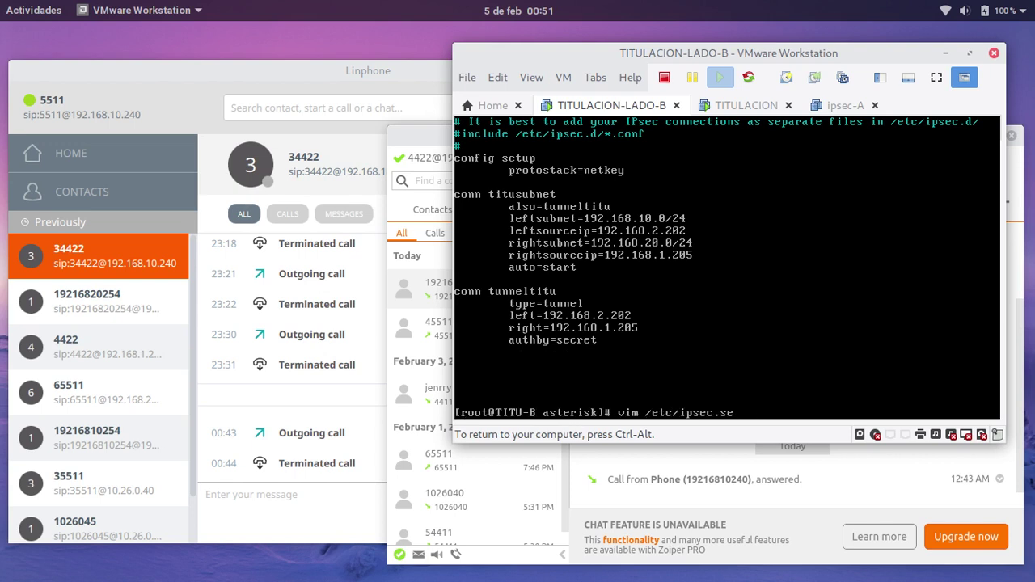
{"action": "type", "text": "secrets"}
{"action": "key", "text": "Return"}
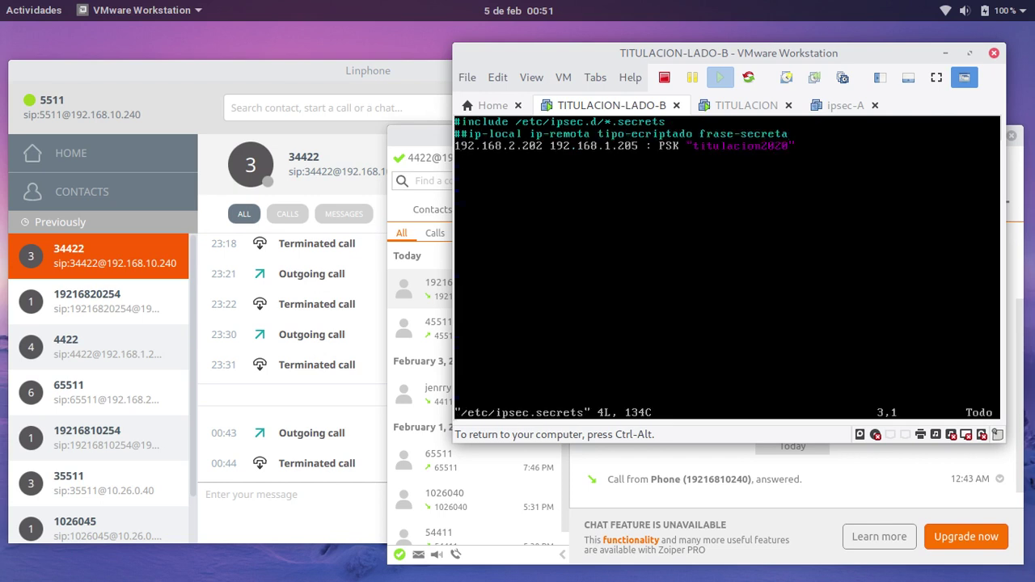
- Switch to the TITULACION virtual machine and quit the editor showing sip_nat.conf with :q
{"action": "key", "text": "ctrl+alt"}
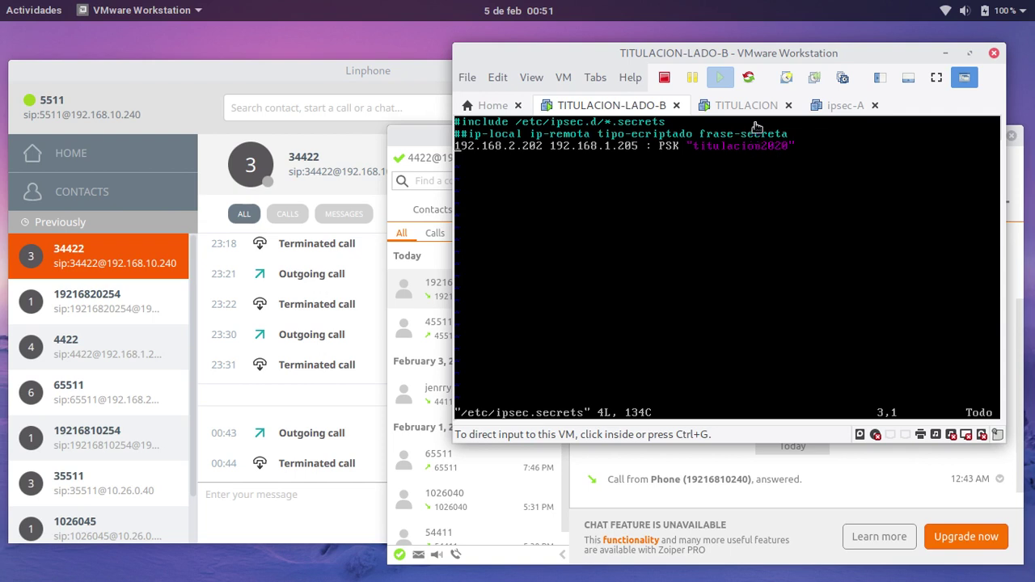
{"action": "left_click", "coordinate": [732, 105]}
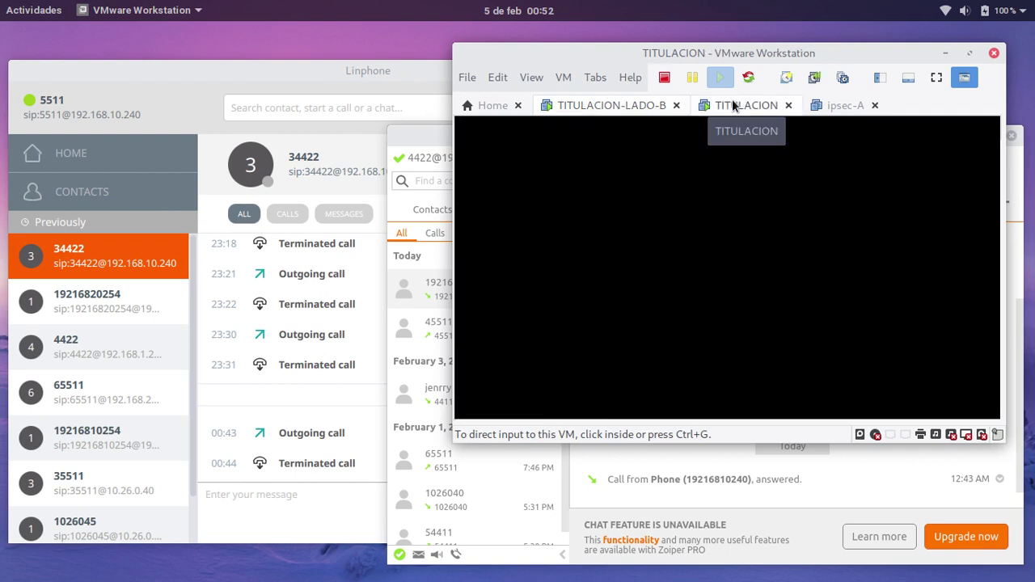
{"action": "left_click", "coordinate": [716, 283]}
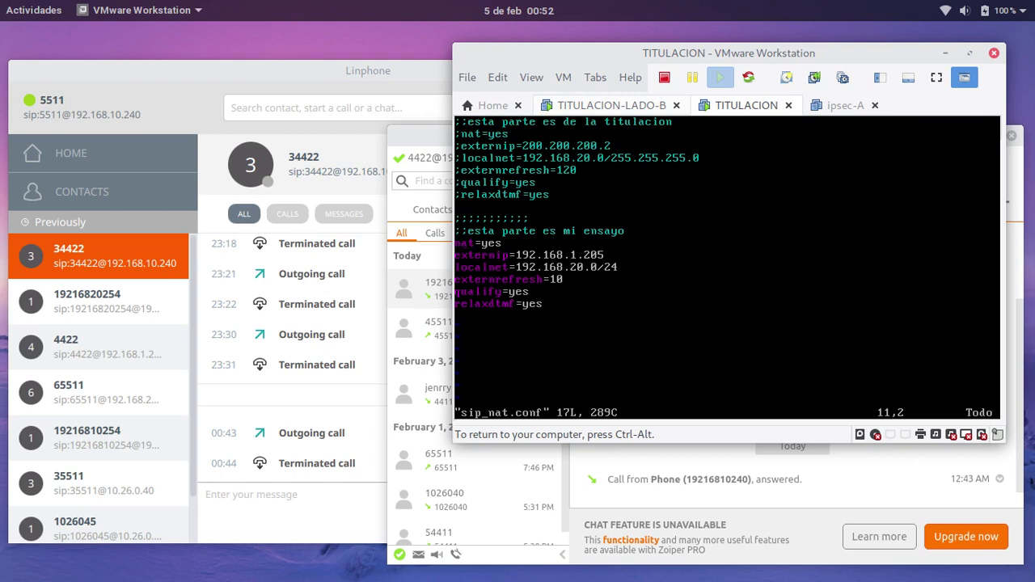
{"action": "type", "text": ":q"}
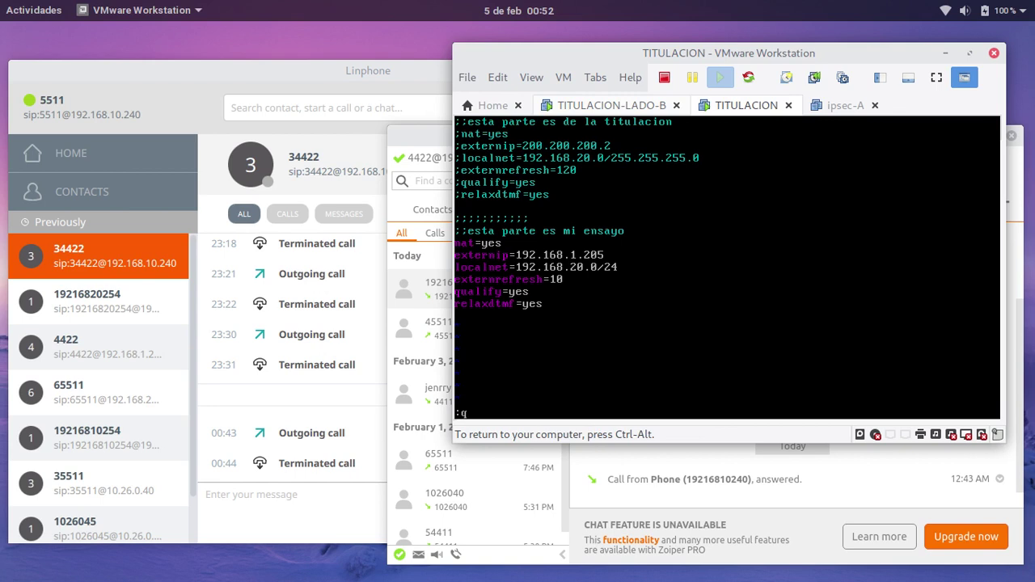
{"action": "key", "text": "Return"}
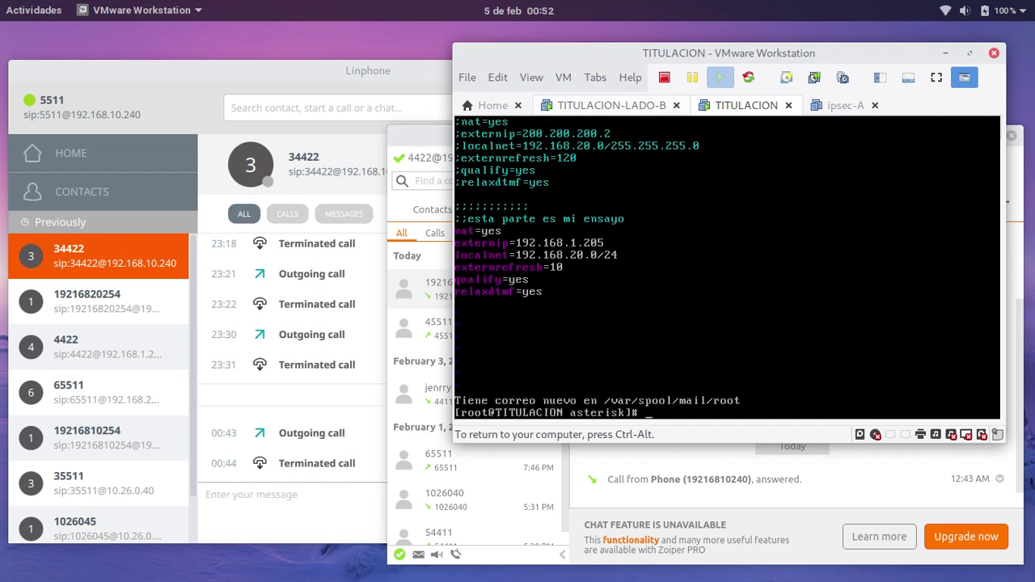
- Run ipsec status at the TITULACION shell prompt and examine the state of its IPsec connections
{"action": "key", "text": "Up"}
{"action": "key", "text": "Up"}
{"action": "key", "text": "Up"}
{"action": "key", "text": "Down"}
{"action": "key", "text": "Down"}
{"action": "key", "text": "Down"}
{"action": "key", "text": "Return"}
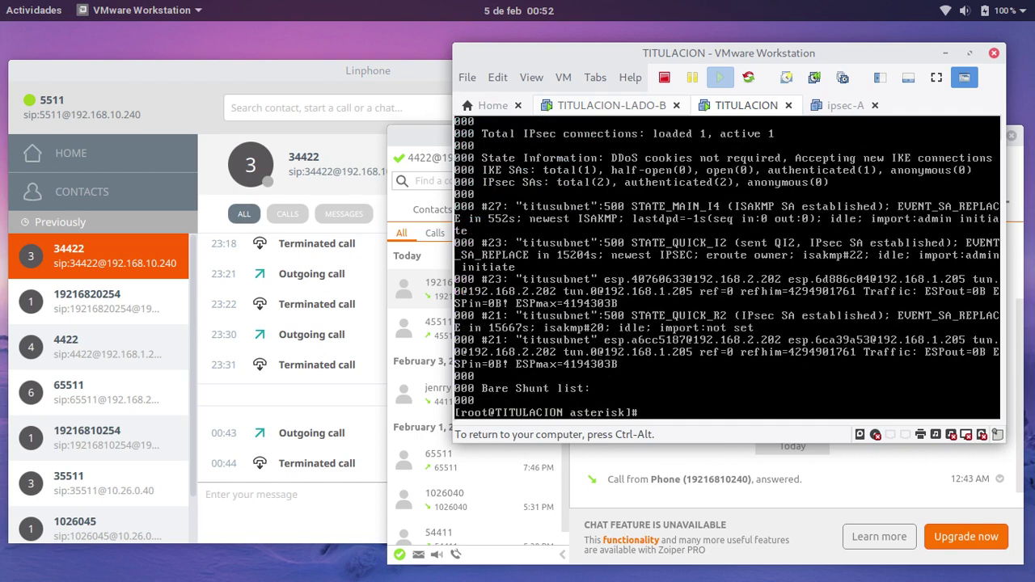
{"action": "key", "text": "ctrl+alt"}
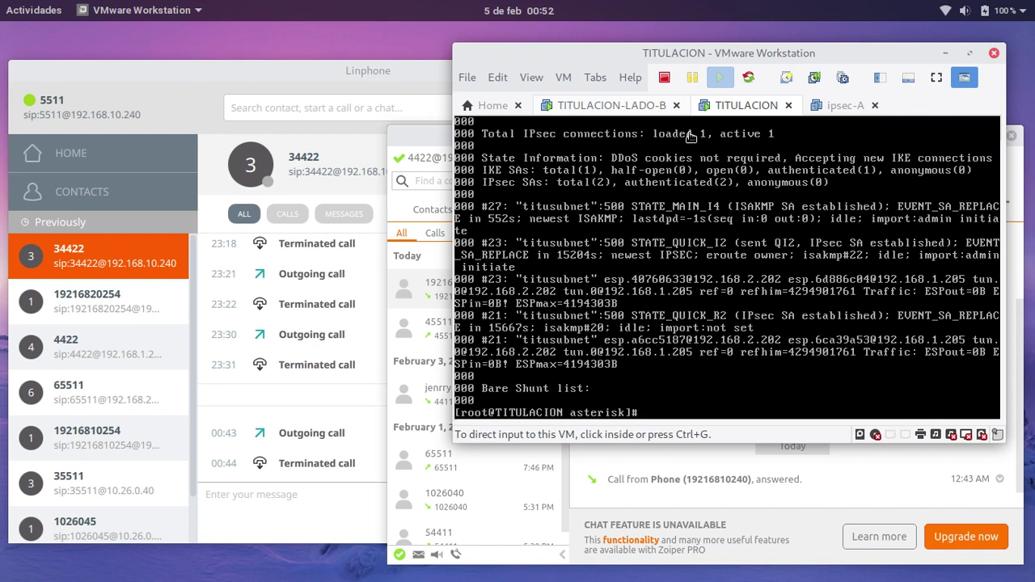
- Return to the TITULACION-LADO-B virtual machine and close /etc/ipsec.secrets with :wq
{"action": "left_click", "coordinate": [609, 111]}
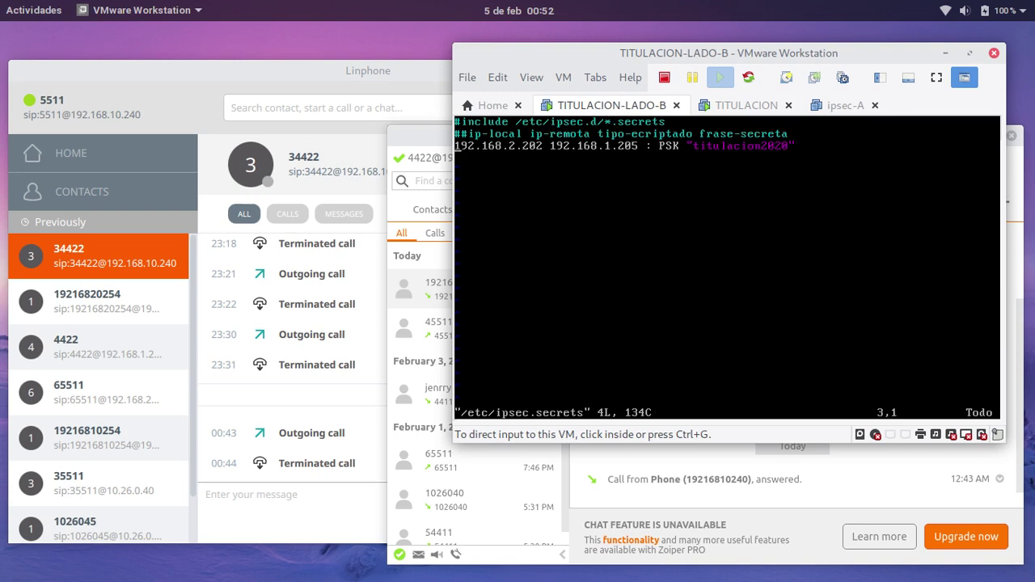
{"action": "left_click", "coordinate": [688, 406]}
{"action": "type", "text": ":wq"}
{"action": "key", "text": "Return"}
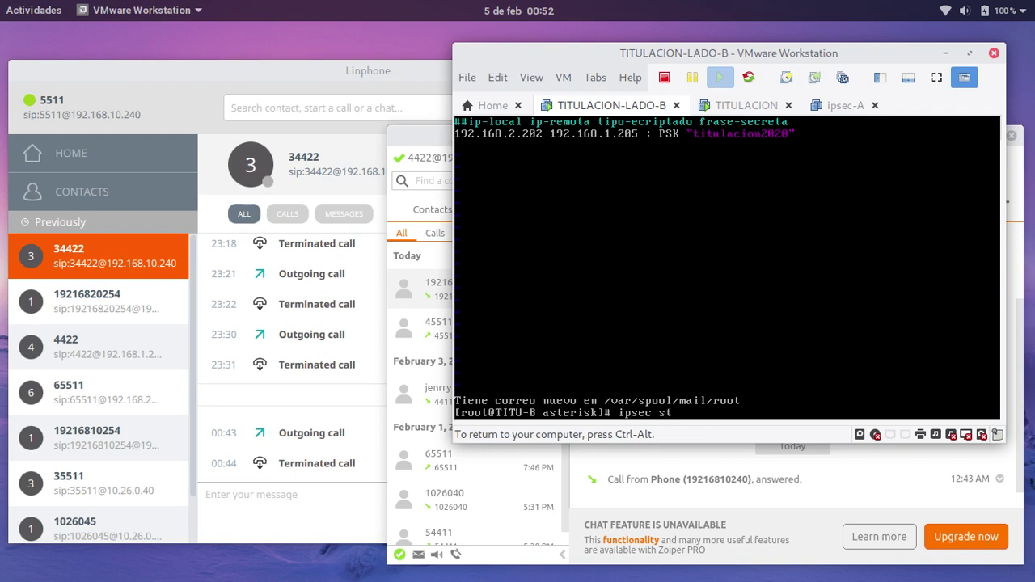
- Run ipsec status in TITULACION-LADO-B and compare its IPsec connections with the status output in TITULACION
{"action": "type", "text": "ipsec status"}
{"action": "key", "text": "Return"}
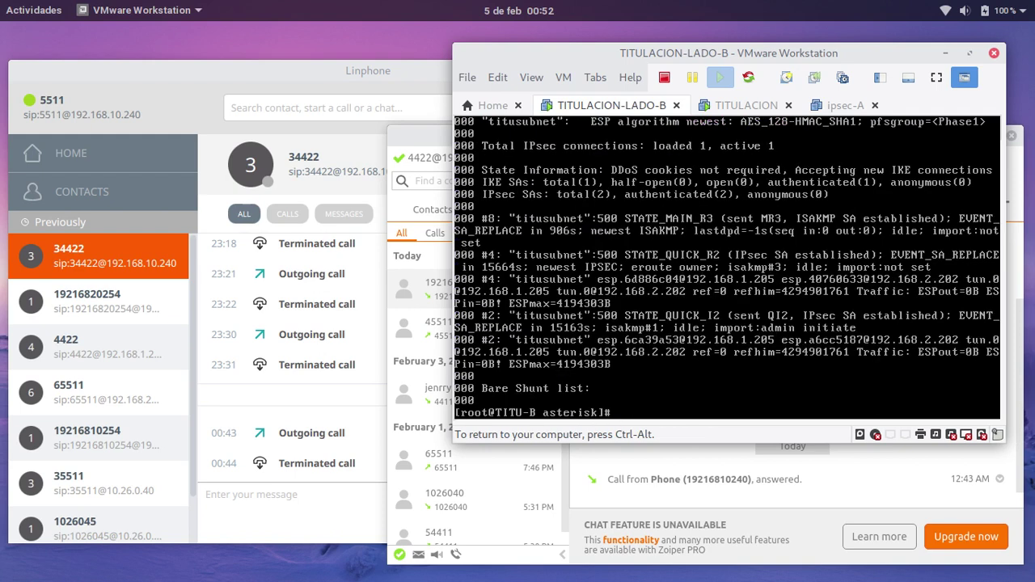
{"action": "key", "text": "ctrl+alt"}
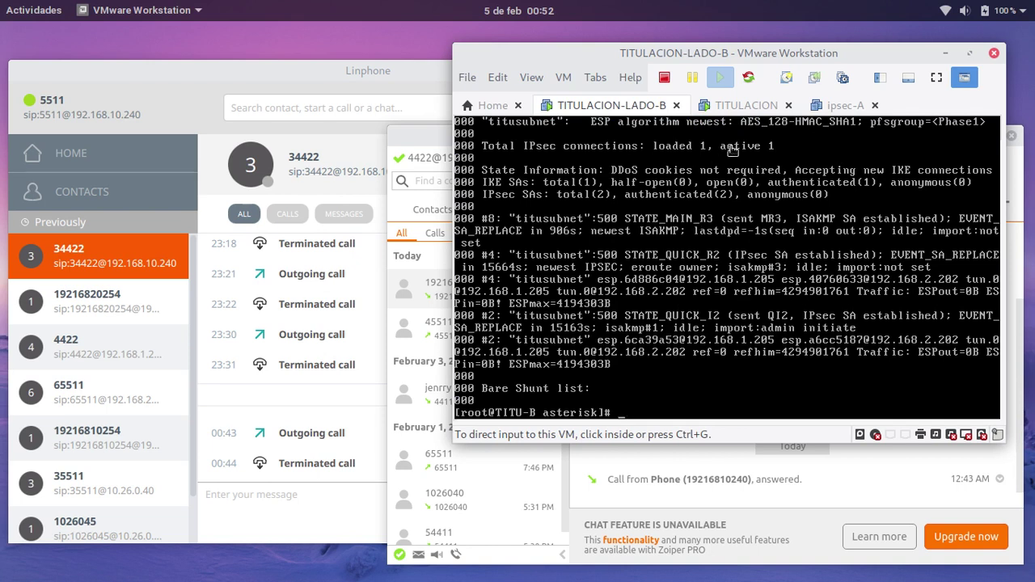
{"action": "left_click", "coordinate": [746, 107]}
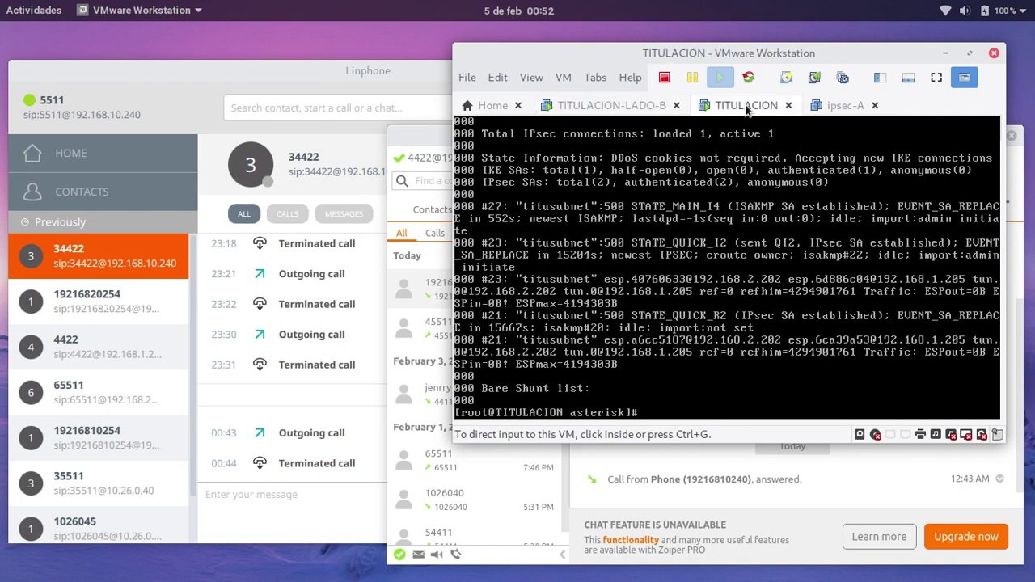
{"action": "left_click", "coordinate": [652, 107]}
{"action": "left_click", "coordinate": [736, 107]}
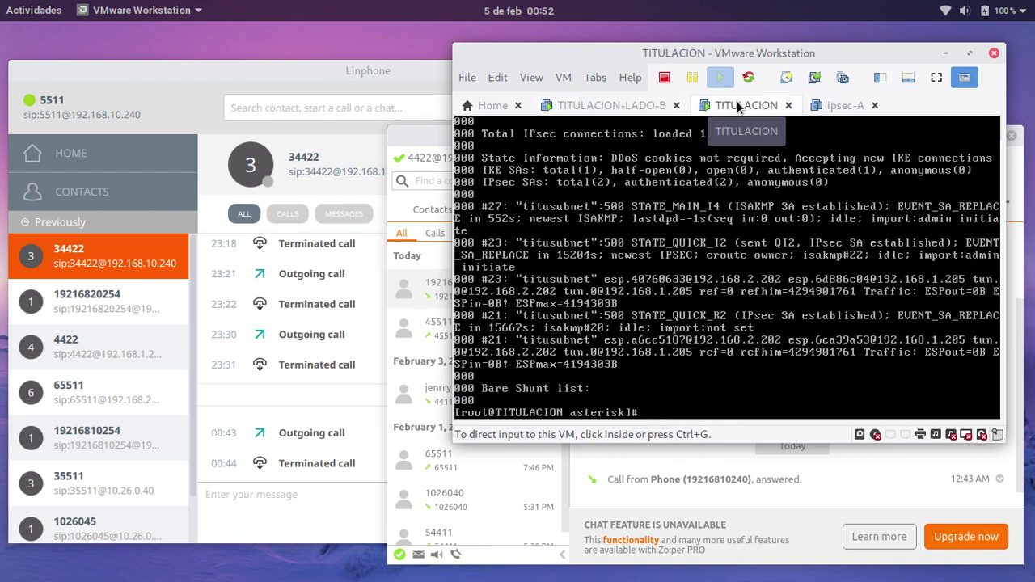
- Open /etc/ipsec.conf in vim in the TITULACION virtual machine to review its tunnel configuration
{"action": "left_click", "coordinate": [696, 389]}
{"action": "type", "text": "ipsec status"}
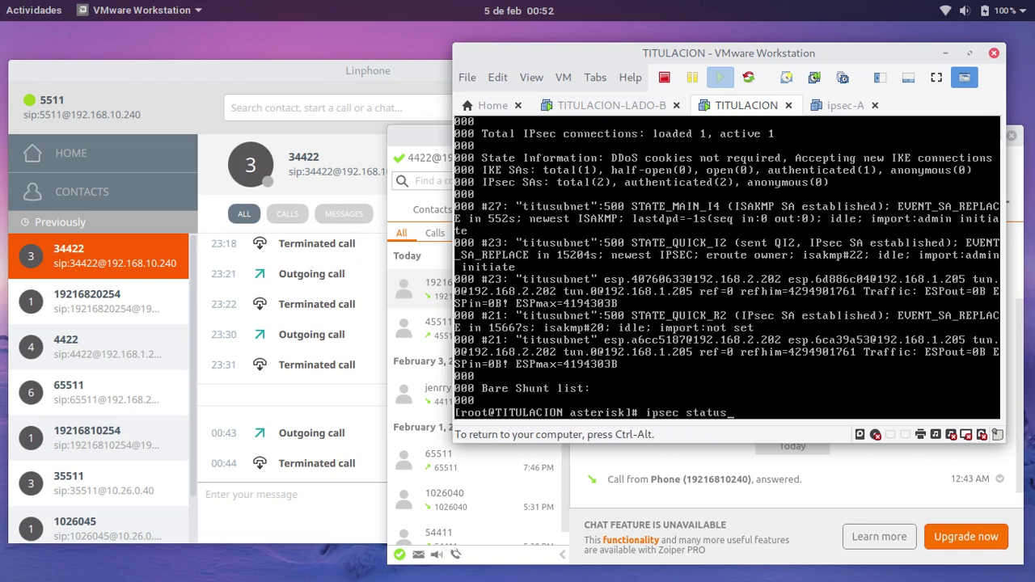
{"action": "key", "text": "Up"}
{"action": "key", "text": "Up"}
{"action": "key", "text": "Down"}
{"action": "key", "text": "Down"}
{"action": "key", "text": "Down"}
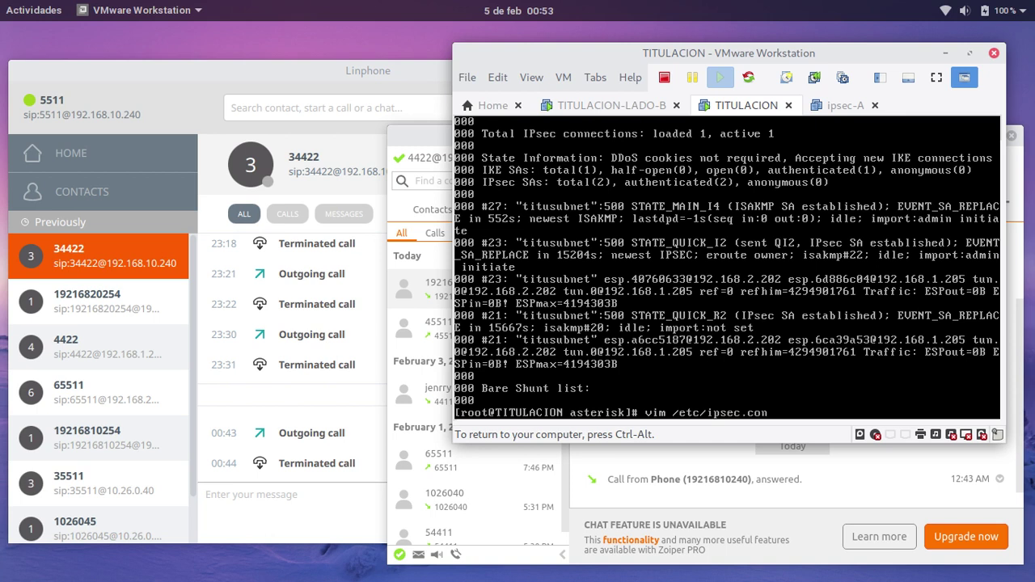
{"action": "key", "text": "Return"}
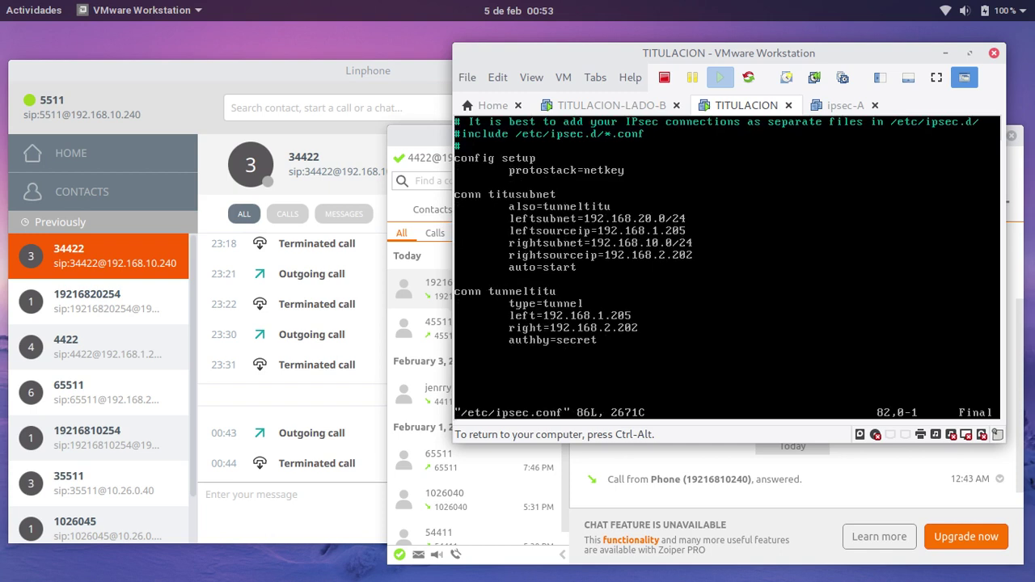
- Examine the left and right subnets and source IPs in TITULACION's ipsec.conf, comparing them against the IPsec status in TITULACION-LADO-B
{"action": "key", "text": "ctrl+alt"}
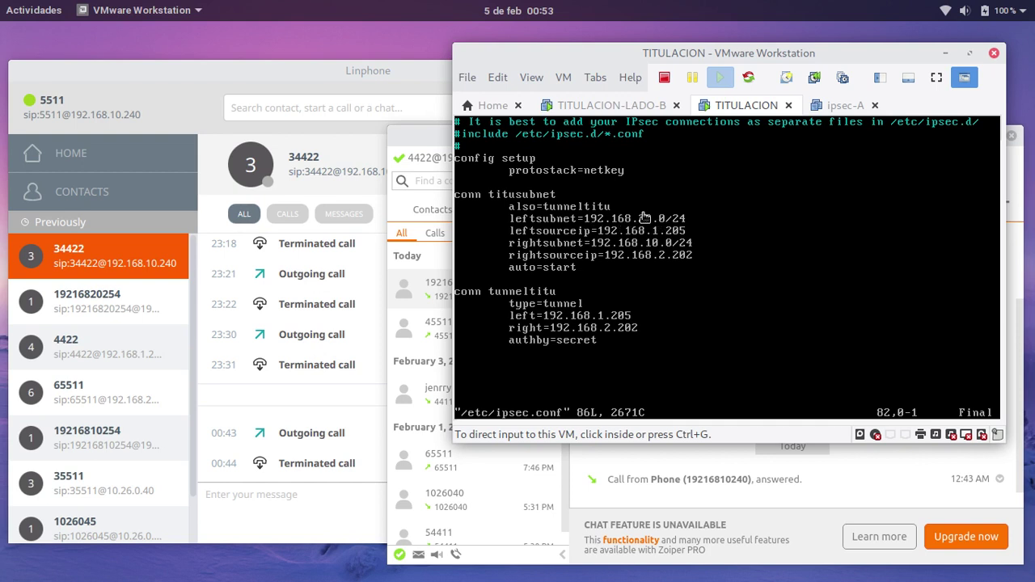
{"action": "left_click", "coordinate": [602, 110]}
{"action": "left_click", "coordinate": [744, 106]}
{"action": "left_click", "coordinate": [609, 112]}
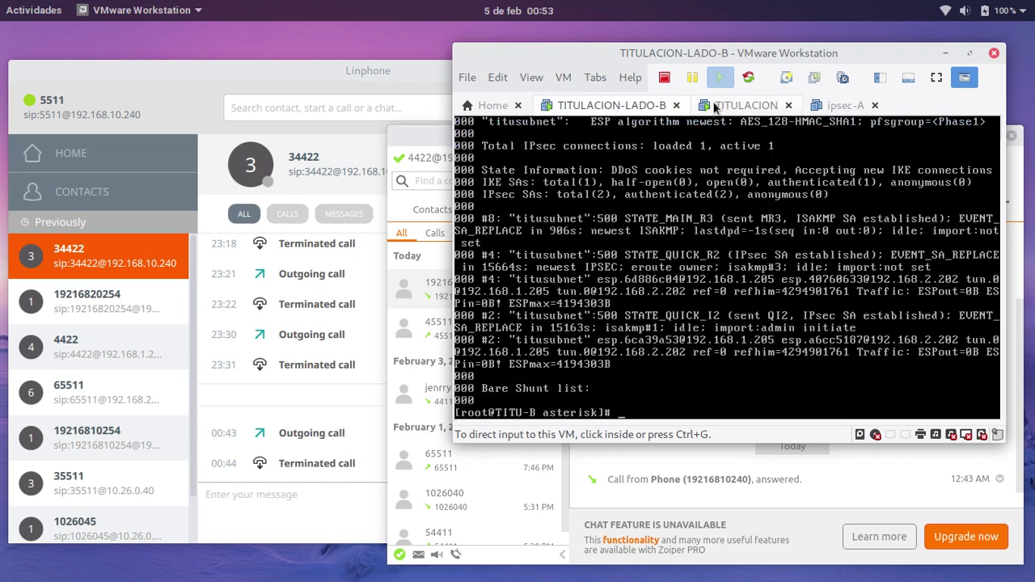
{"action": "left_click", "coordinate": [737, 110]}
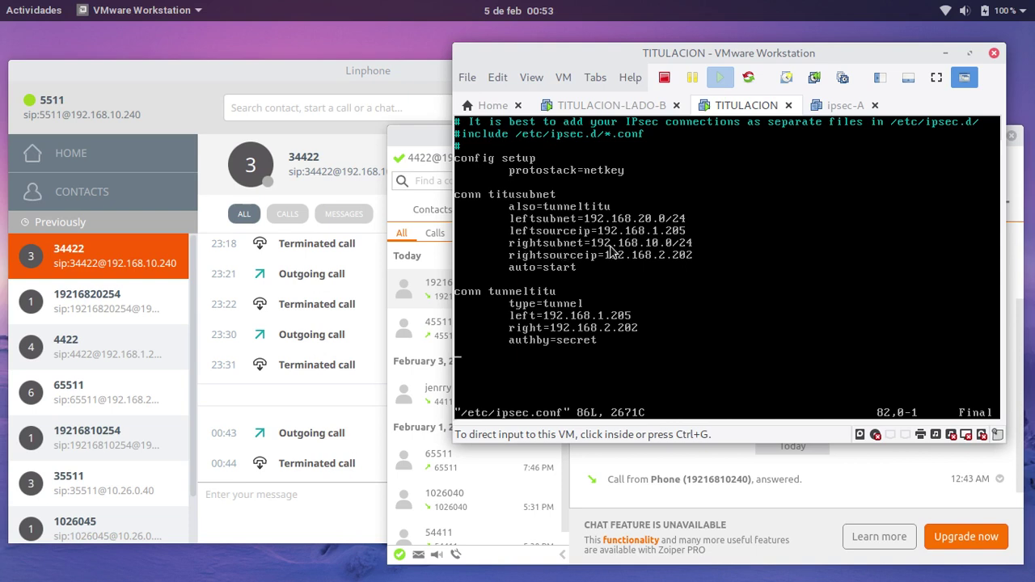
{"action": "left_click", "coordinate": [615, 109]}
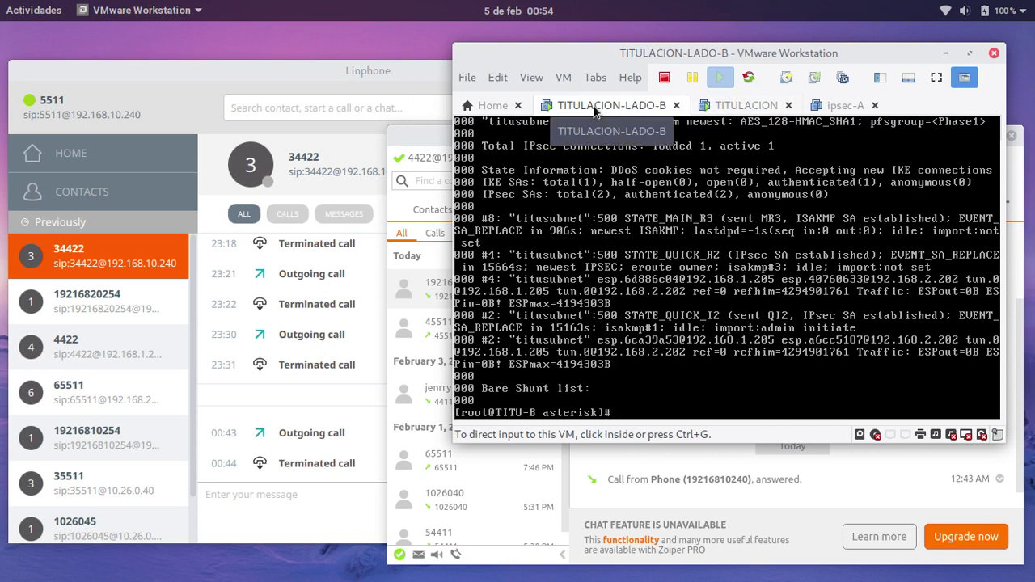
{"action": "left_click", "coordinate": [752, 112]}
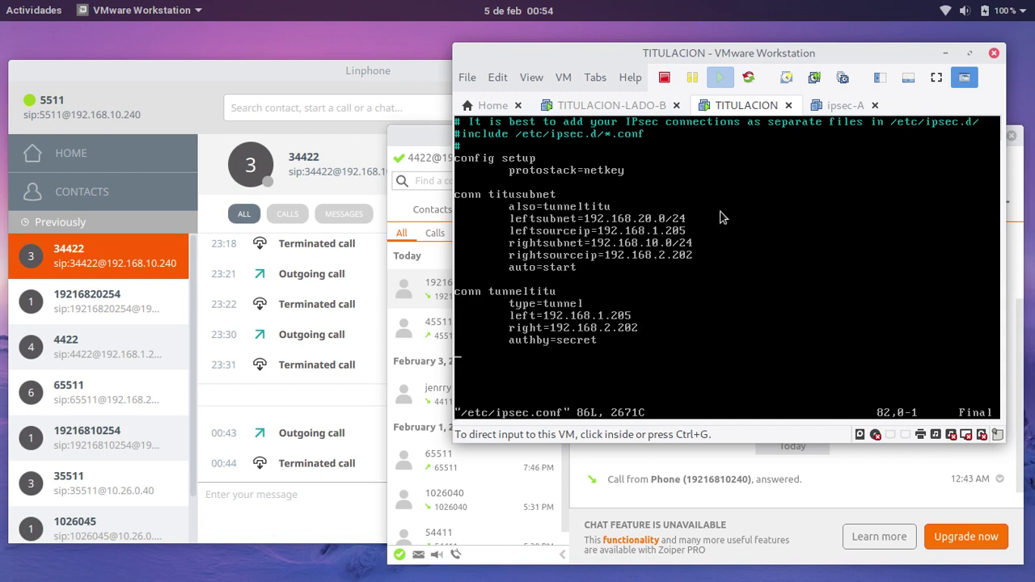
{"action": "left_click", "coordinate": [599, 112]}
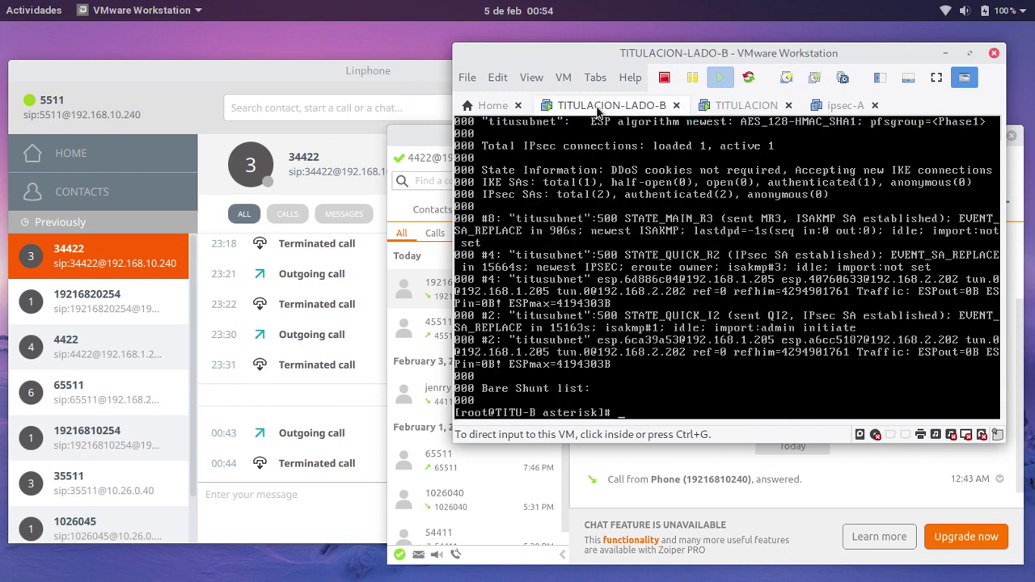
{"action": "left_click", "coordinate": [741, 111]}
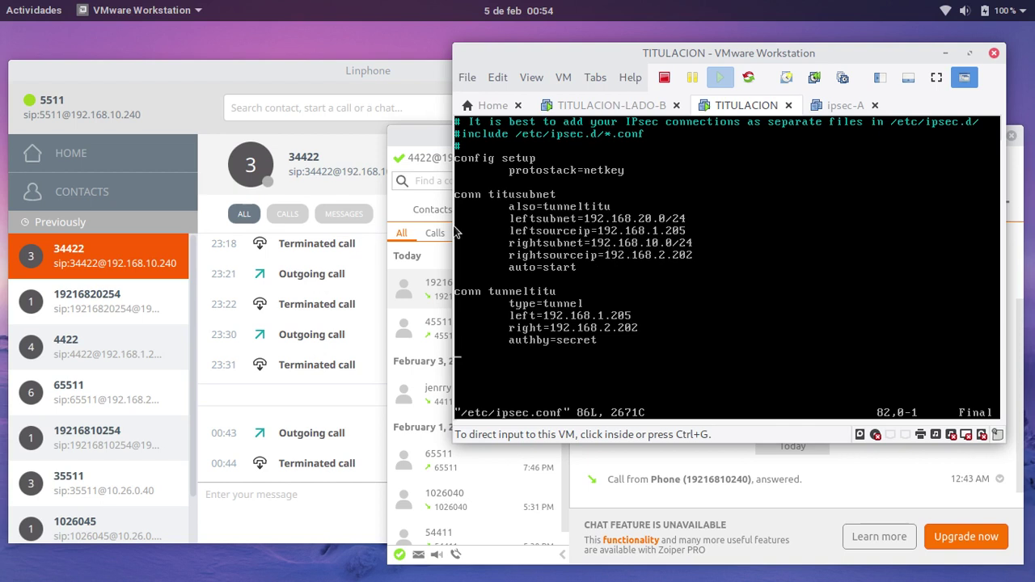
{"action": "left_click", "coordinate": [595, 110]}
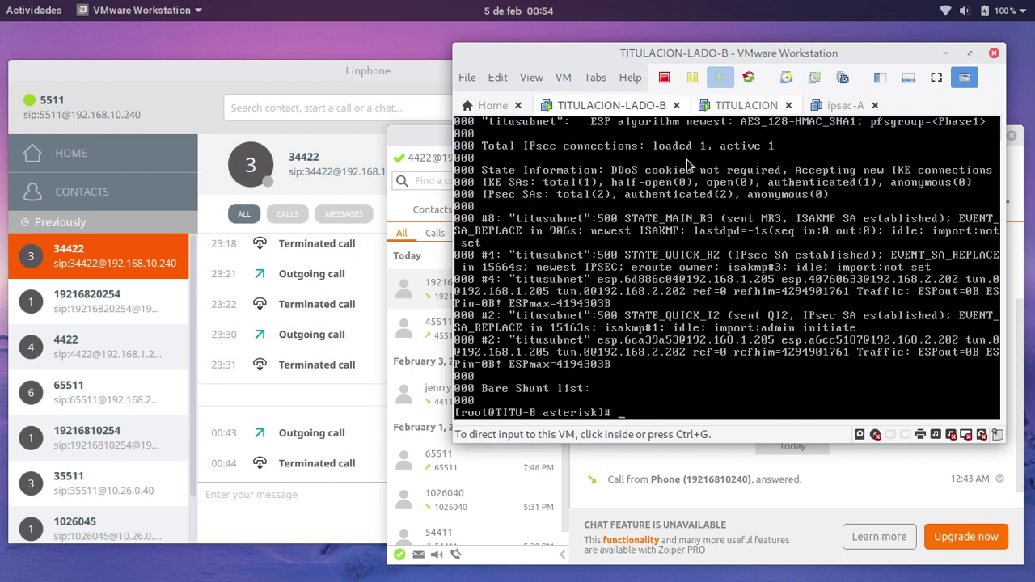
{"action": "left_click", "coordinate": [744, 111]}
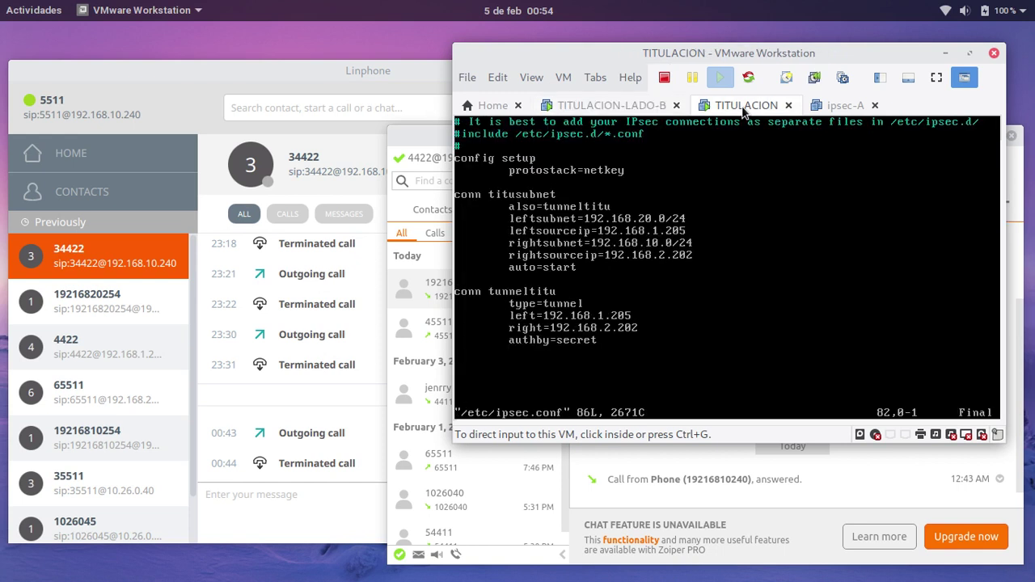
- Quit /etc/ipsec.conf in TITULACION and open /etc/ipsec.secrets in vim to review its tunnel IPs and pre-shared key entry
{"action": "left_click", "coordinate": [704, 341]}
{"action": "type", "text": ":"}
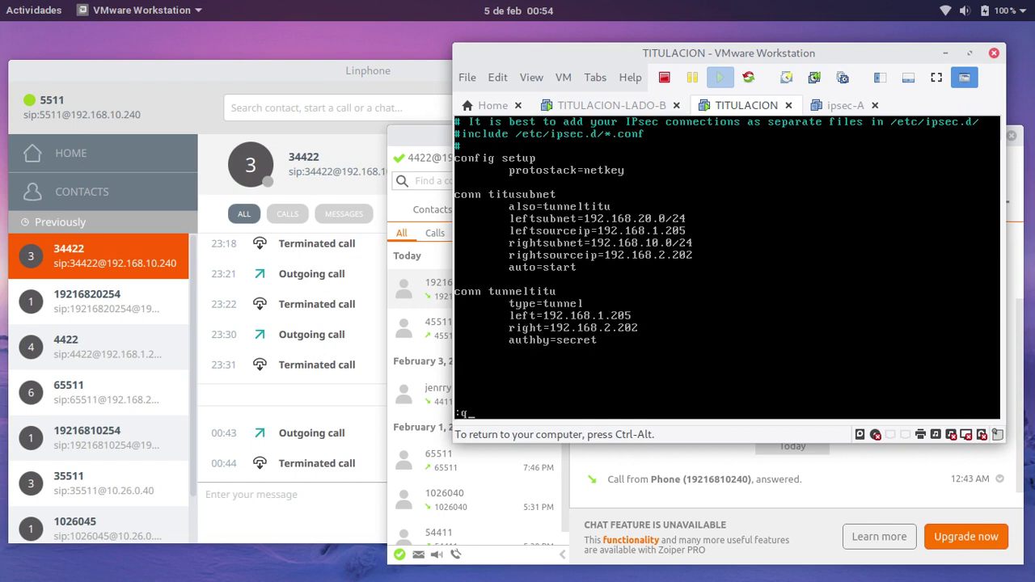
{"action": "type", "text": "q"}
{"action": "key", "text": "Return"}
{"action": "key", "text": "Up"}
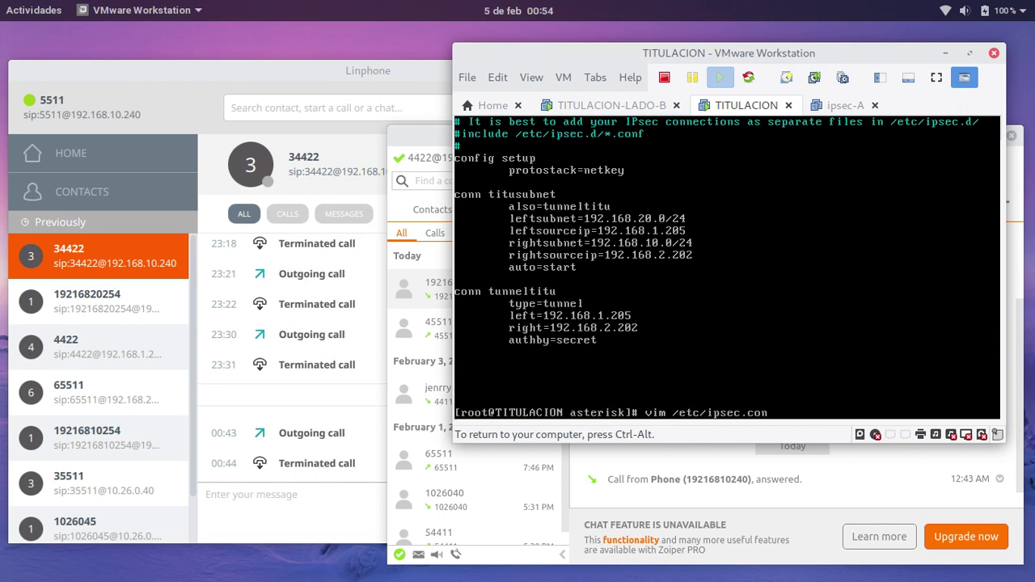
{"action": "type", "text": "secrets"}
{"action": "key", "text": "Return"}
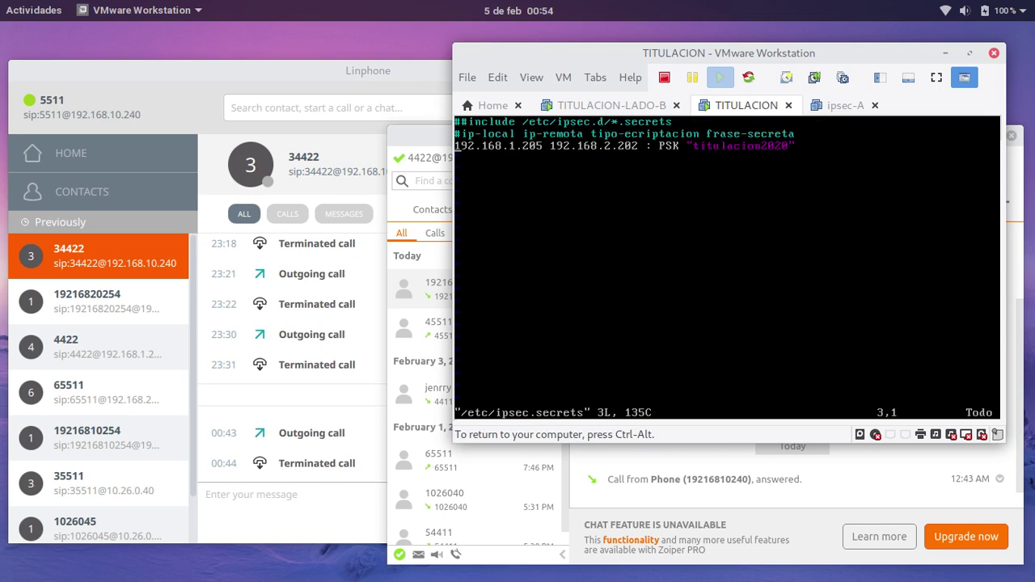
{"action": "key", "text": "ctrl+alt"}
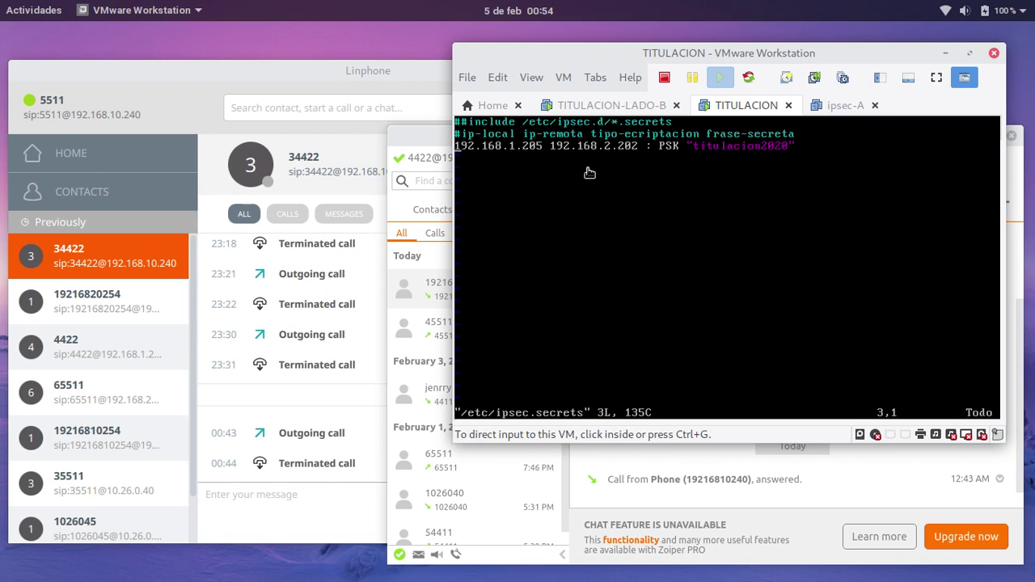
{"action": "left_click", "coordinate": [618, 152]}
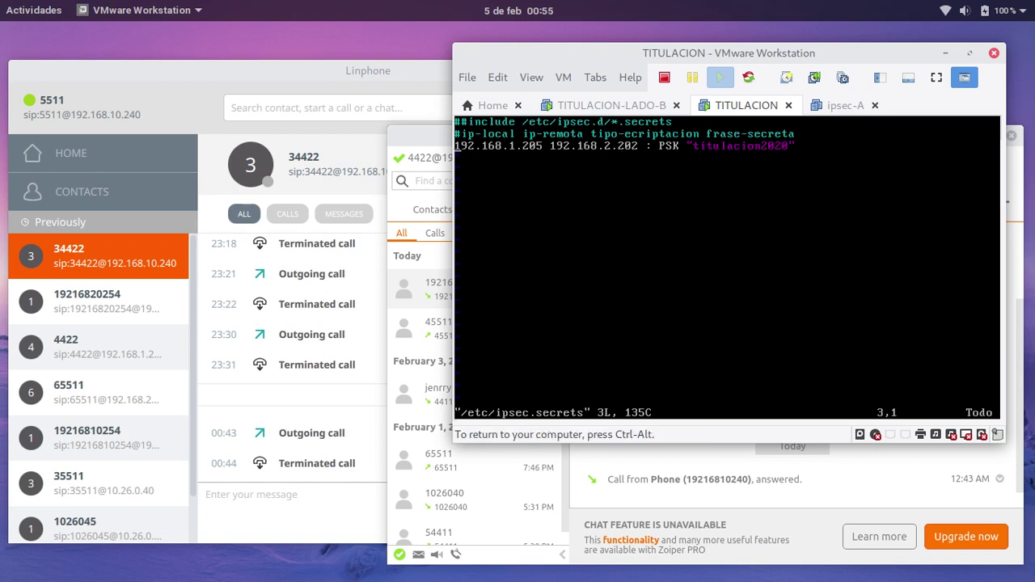
{"action": "key", "text": "ctrl+alt"}
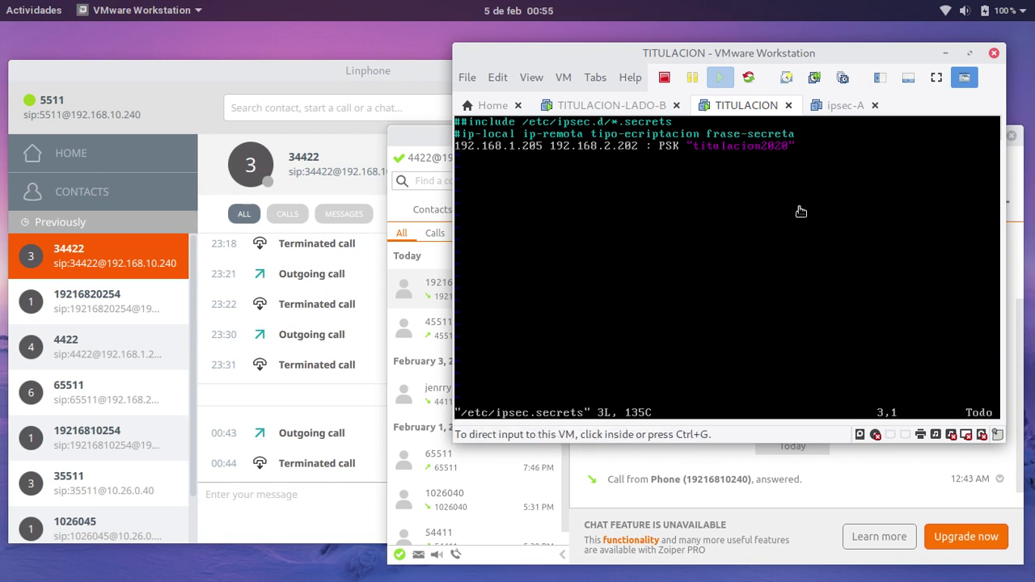
{"action": "left_click", "coordinate": [292, 68]}
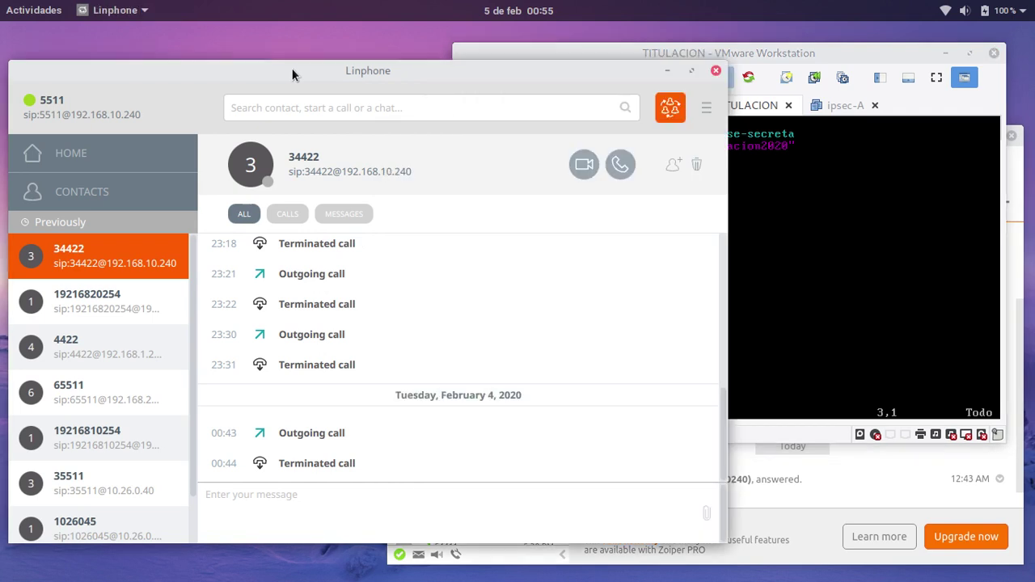
{"action": "left_click", "coordinate": [34, 10]}
{"action": "left_click", "coordinate": [289, 207]}
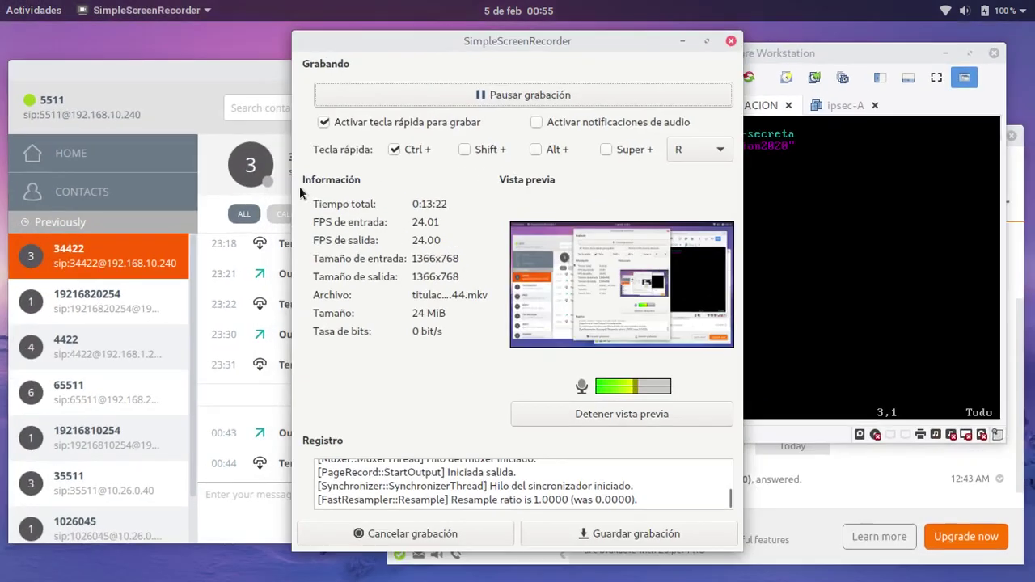
{"action": "left_click", "coordinate": [679, 41]}
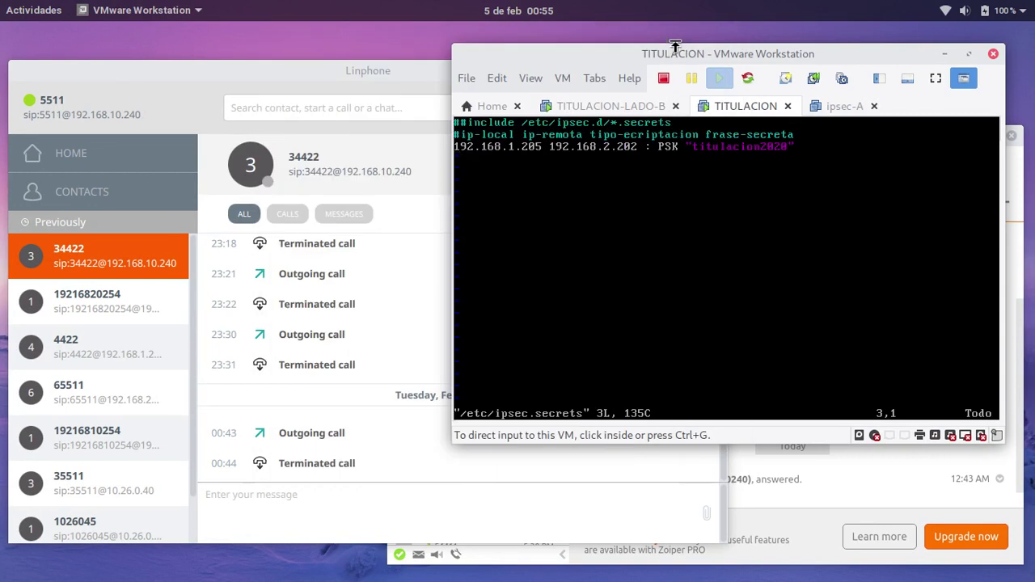
- Close /etc/ipsec.secrets in the TITULACION virtual machine with :wq
{"action": "left_click", "coordinate": [653, 179]}
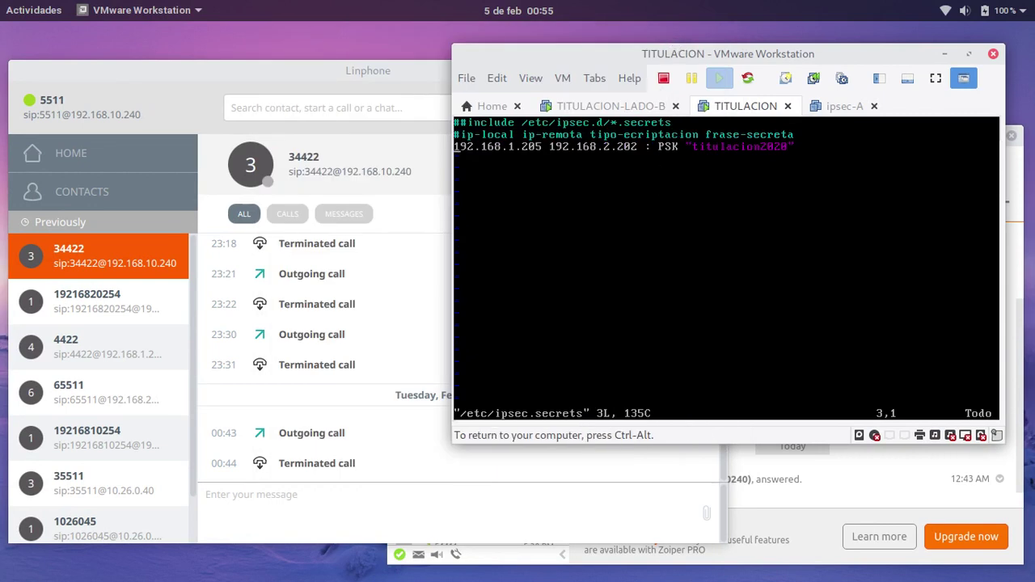
{"action": "key", "text": "ctrl+alt"}
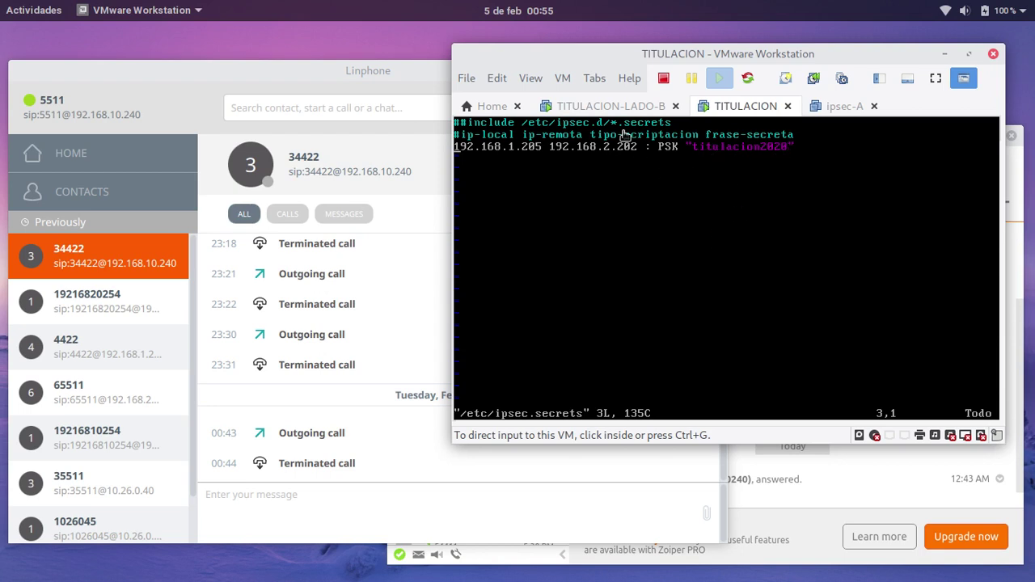
{"action": "key", "text": "ctrl+g"}
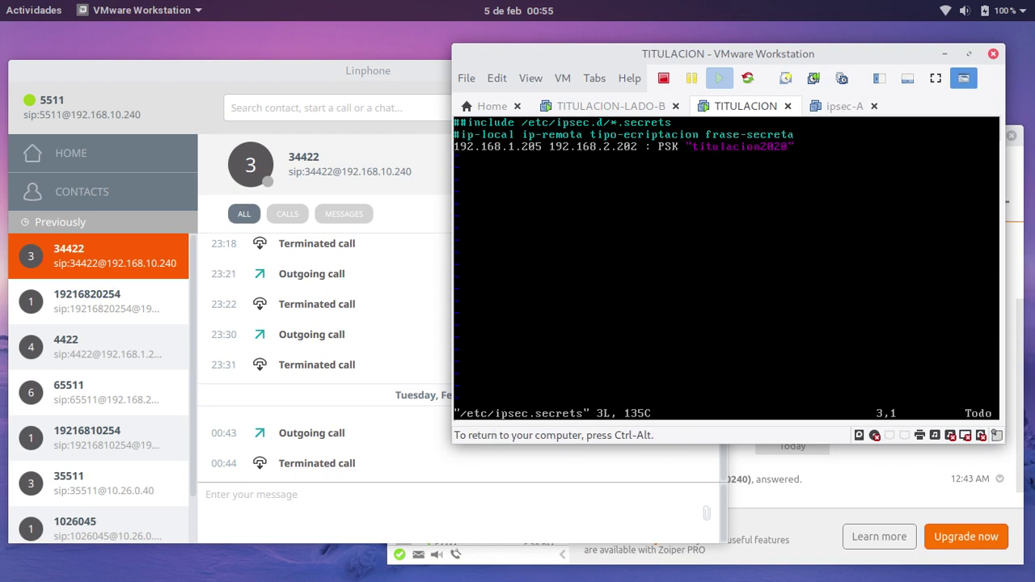
{"action": "type", "text": ":wq"}
{"action": "key", "text": "Return"}
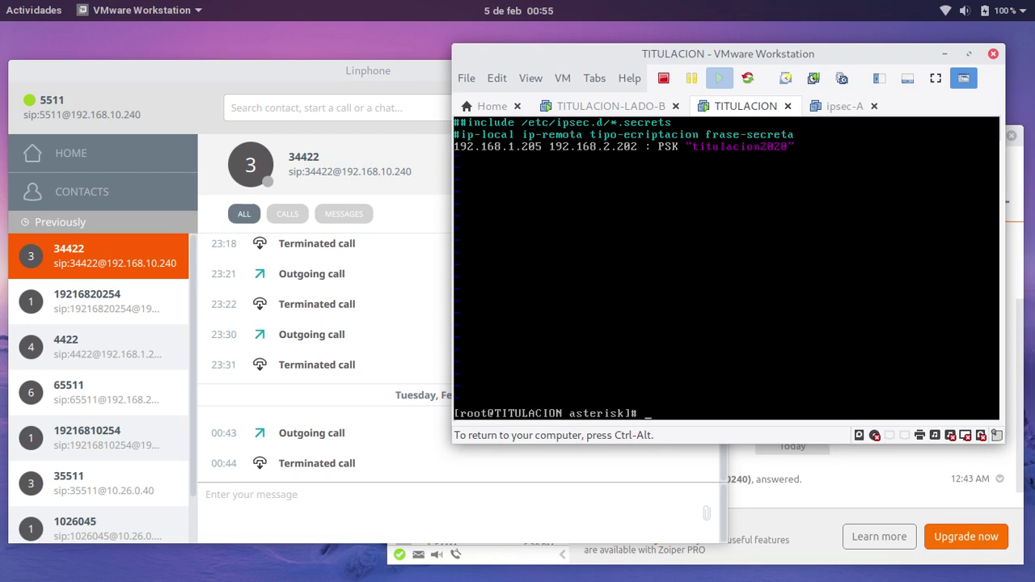
- List the firewall rules in TITULACION with iptables -L
{"action": "type", "text": "iptables -L"}
{"action": "key", "text": "Return"}
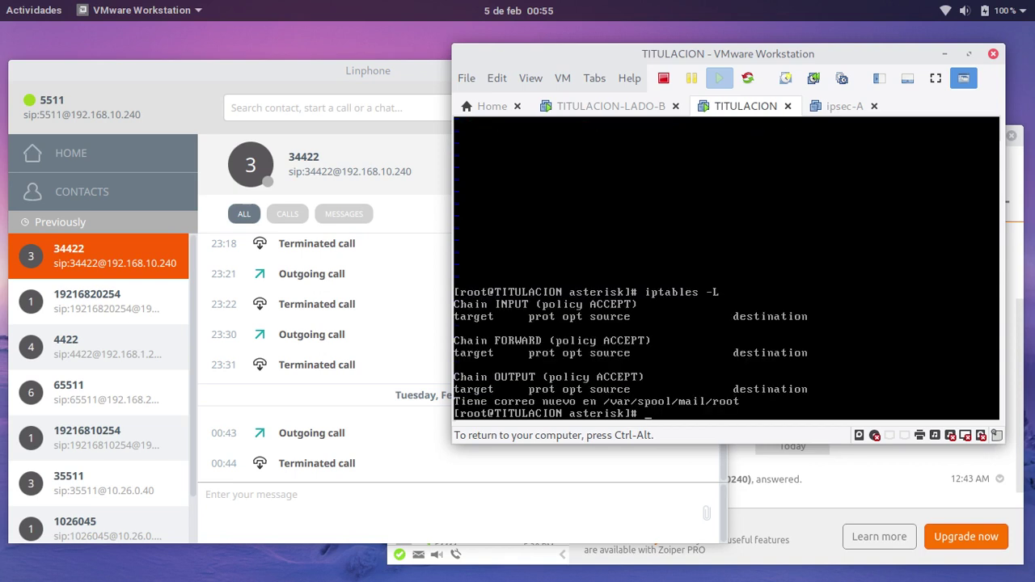
{"action": "key", "text": "ctrl+alt"}
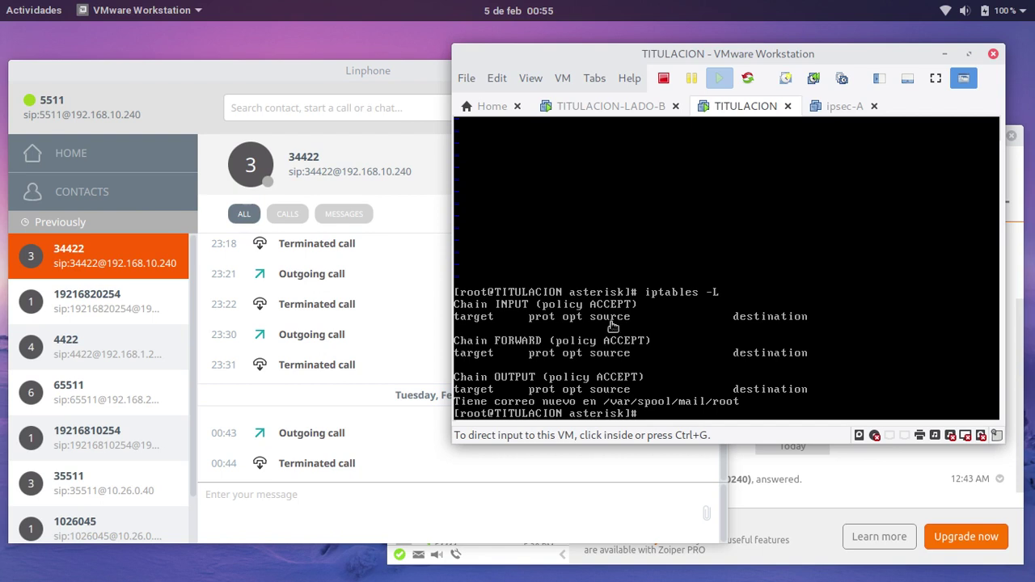
- Show the TITULACION-LADO-B virtual machine and list its firewall rules with iptables -L
{"action": "left_click", "coordinate": [612, 109]}
{"action": "left_click", "coordinate": [663, 330]}
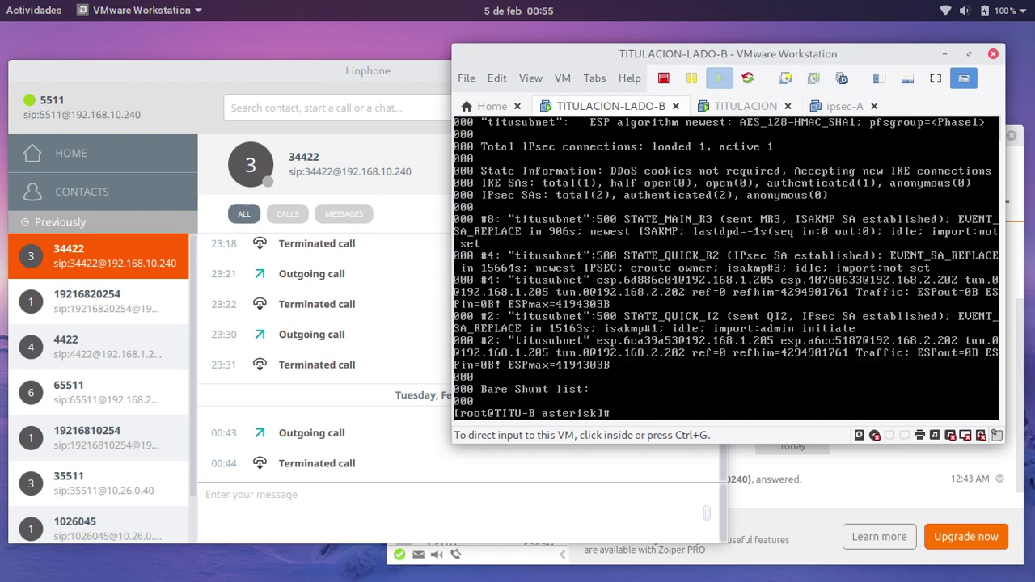
{"action": "type", "text": "ip"}
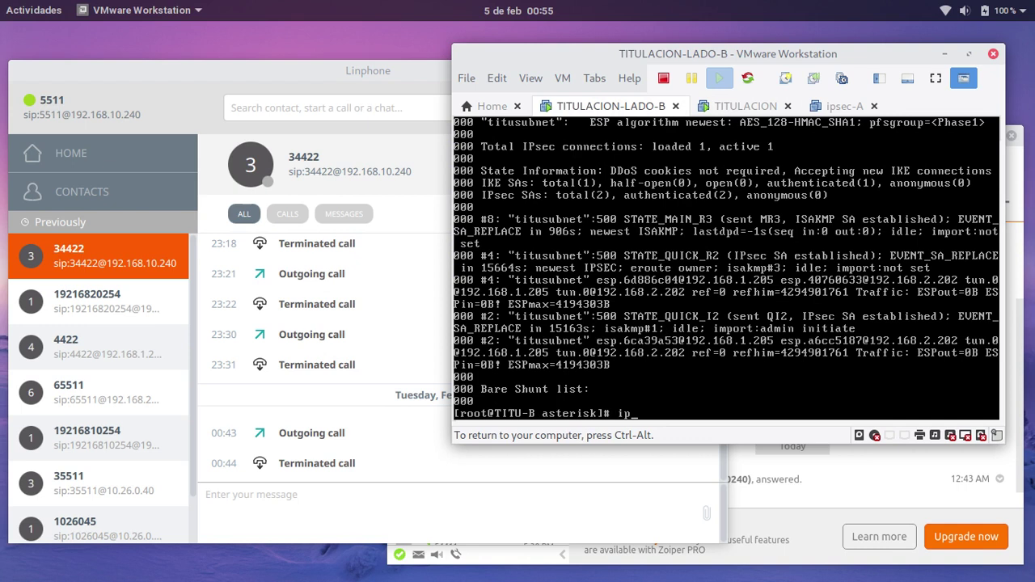
{"action": "type", "text": "tables -L"}
{"action": "key", "text": "Return"}
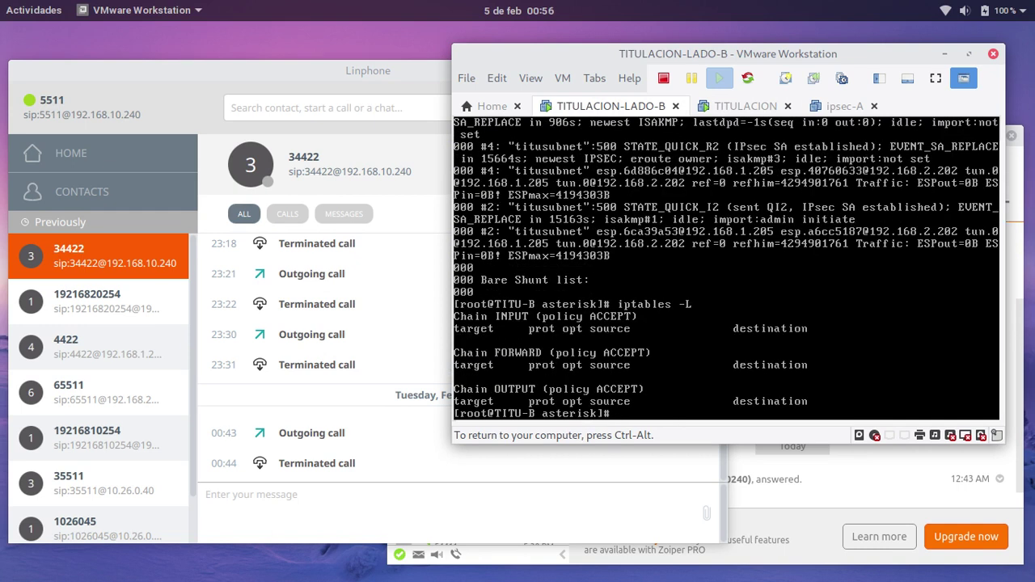
{"action": "key", "text": "ctrl+alt"}
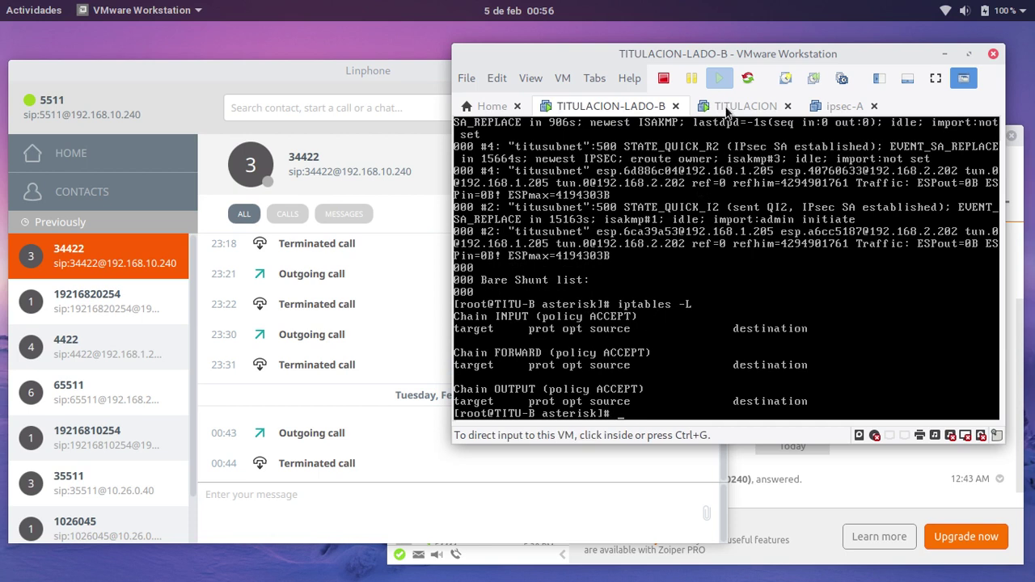
- Compare the iptables chains and policies of TITULACION with those of TITULACION-LADO-B, ending on TITULACION
{"action": "left_click", "coordinate": [726, 114]}
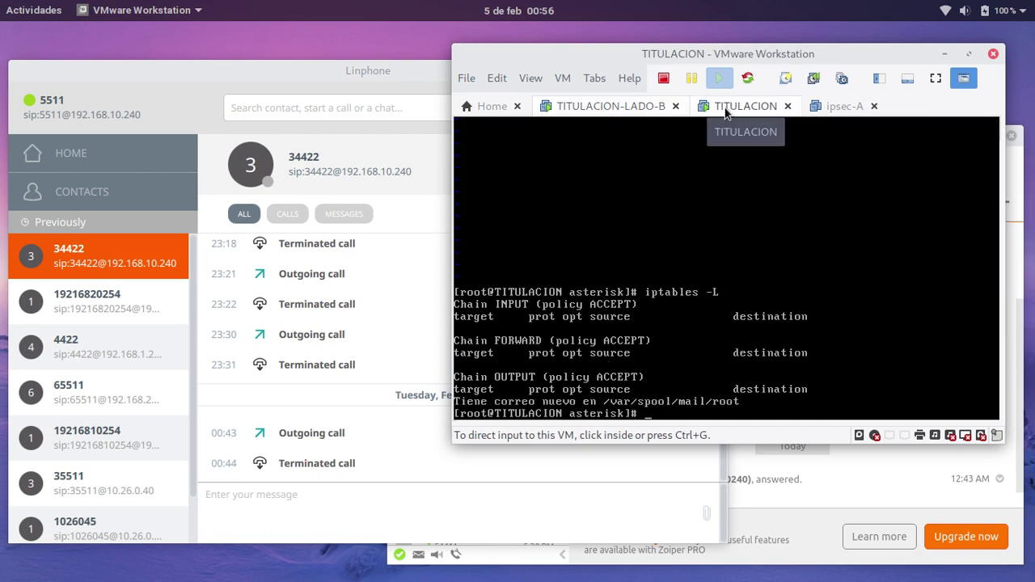
{"action": "left_click", "coordinate": [612, 114]}
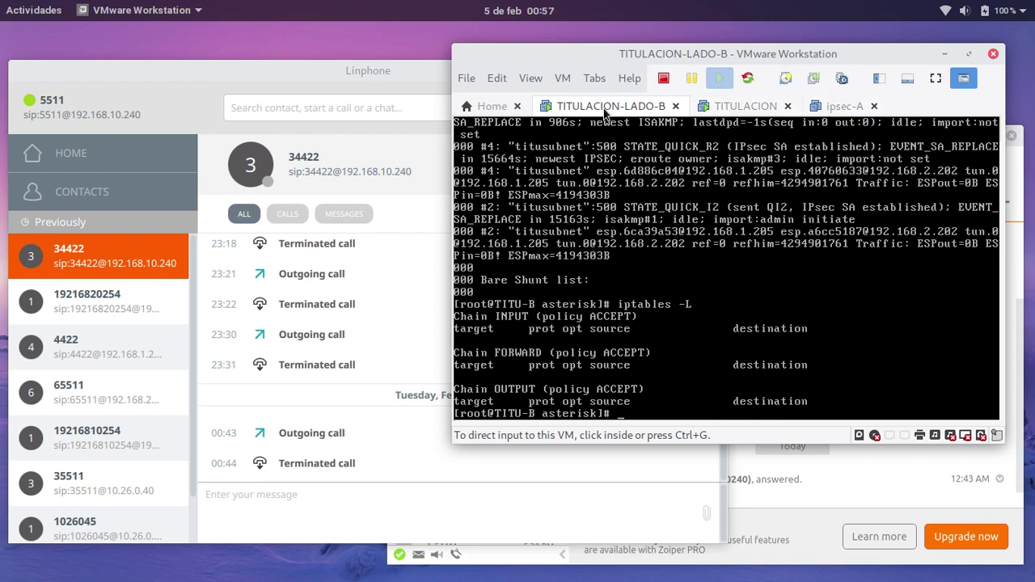
{"action": "left_click", "coordinate": [738, 106]}
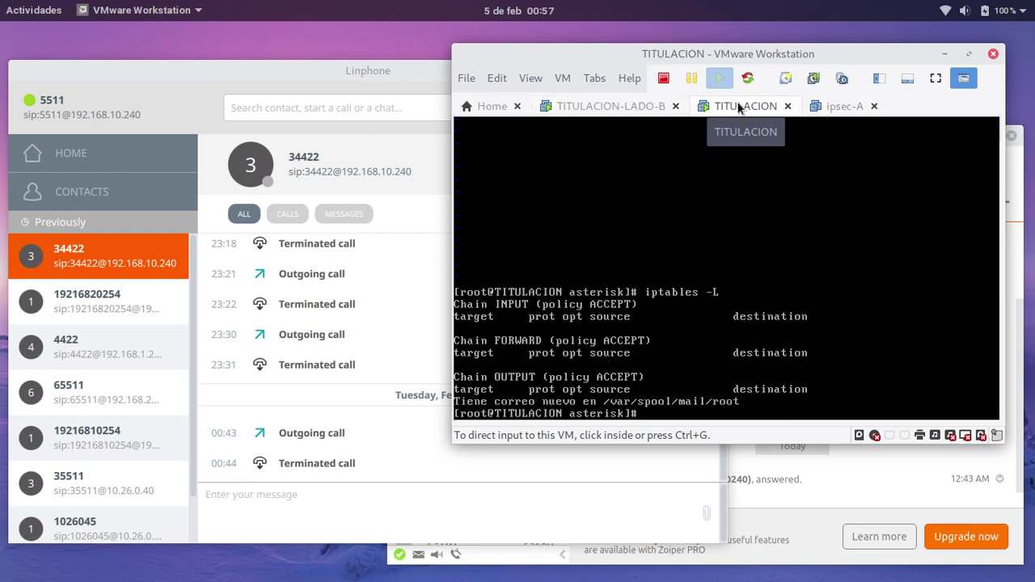
- Connect to the Asterisk console in TITULACION with asterisk -rvvv and run sip show channels
{"action": "left_click", "coordinate": [708, 261]}
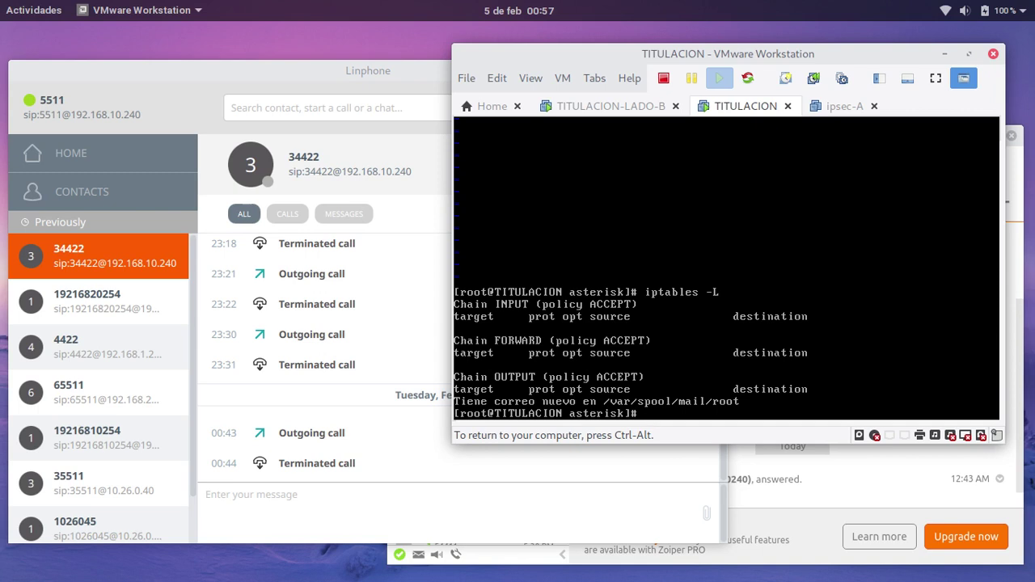
{"action": "type", "text": "asterisk -rvvv"}
{"action": "key", "text": "Return"}
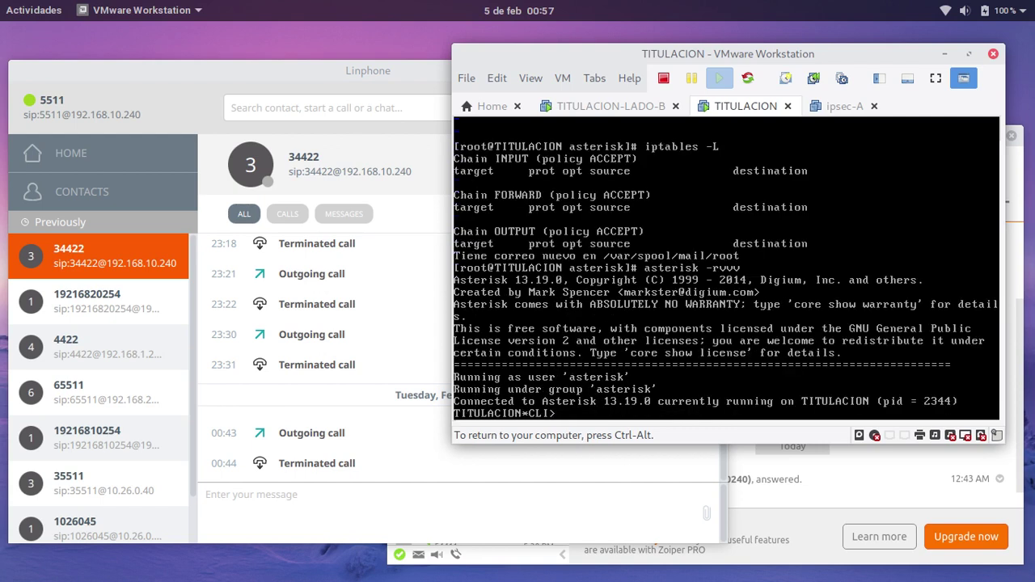
{"action": "type", "text": "sip show channels"}
{"action": "key", "text": "Return"}
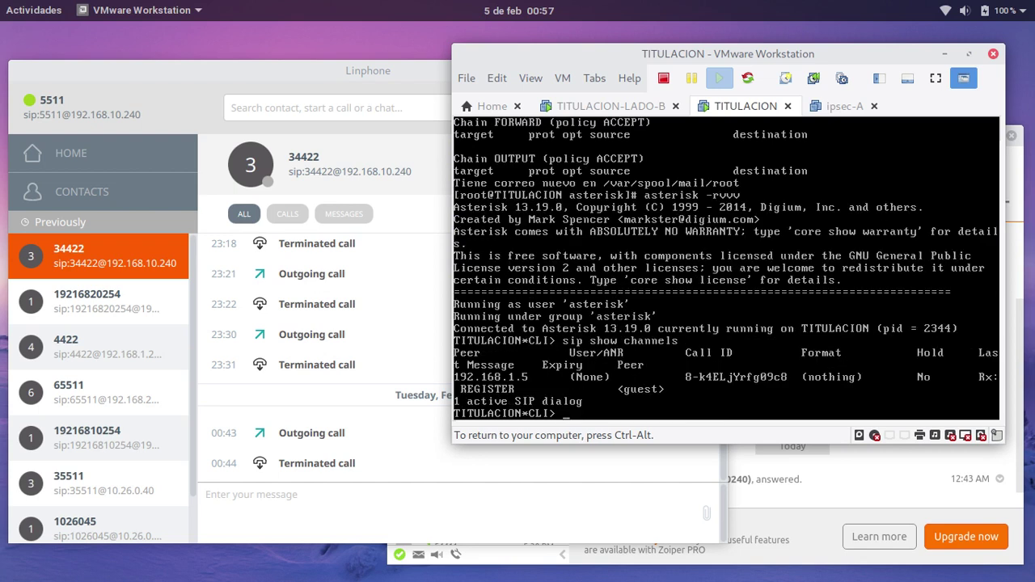
- Switch to Linphone and place an audio call to the selected extension at 192.168.10.240
{"action": "key", "text": "ctrl+alt"}
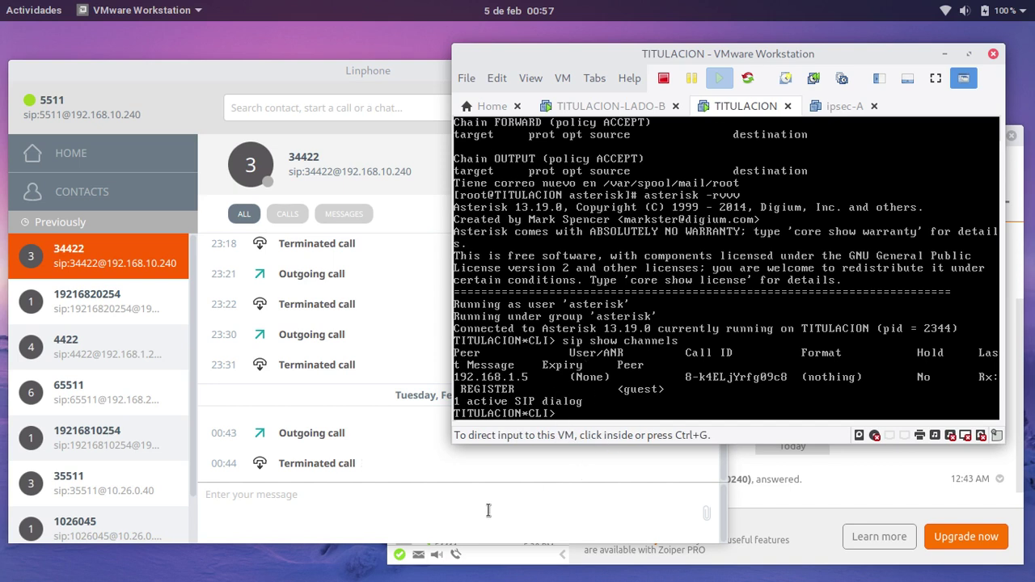
{"action": "left_click", "coordinate": [363, 71]}
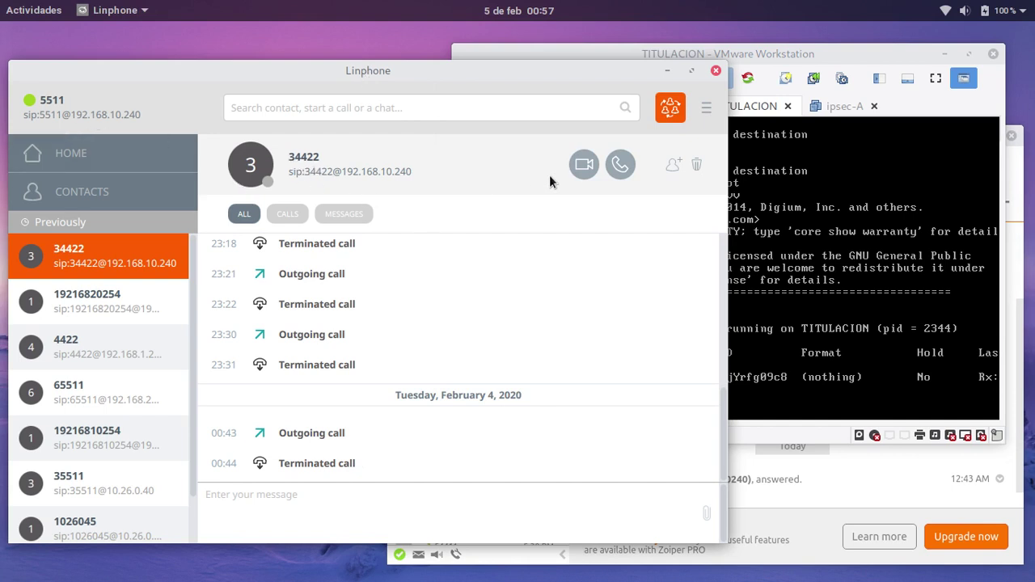
{"action": "left_click", "coordinate": [619, 166]}
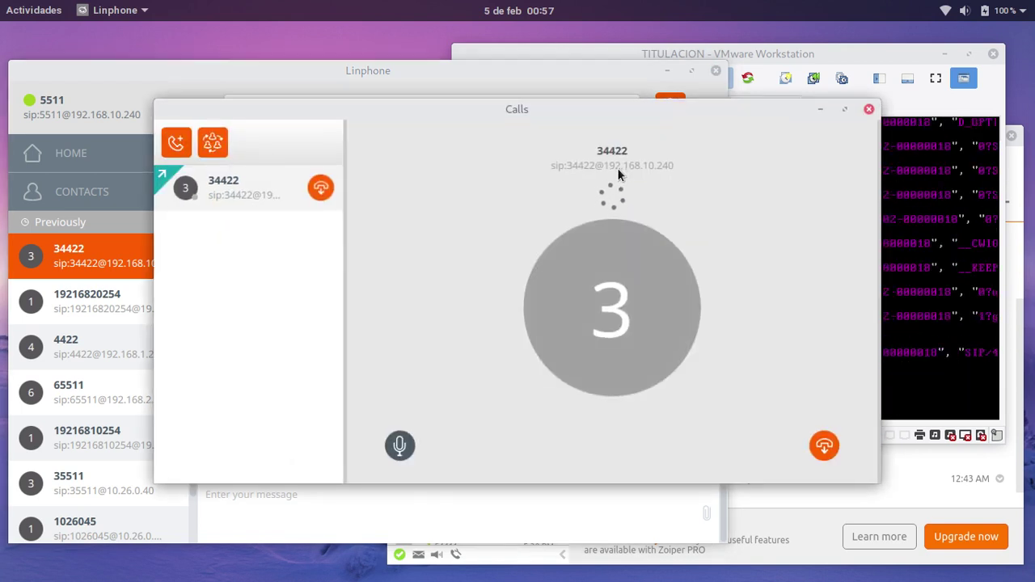
- Rearrange the Linphone Calls window and the VMware Workstation window to expose the whole Asterisk console during the call
{"action": "left_click", "coordinate": [766, 56]}
{"action": "left_click_drag", "start_coordinate": [762, 51], "coordinate": [758, 37]}
{"action": "left_click", "coordinate": [398, 119]}
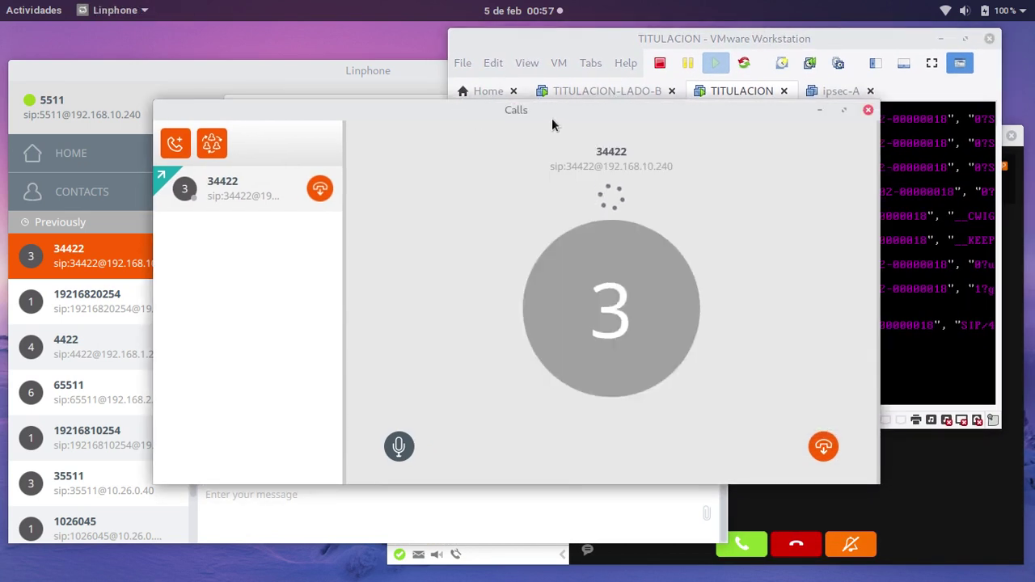
{"action": "left_click_drag", "start_coordinate": [523, 113], "coordinate": [380, 115]}
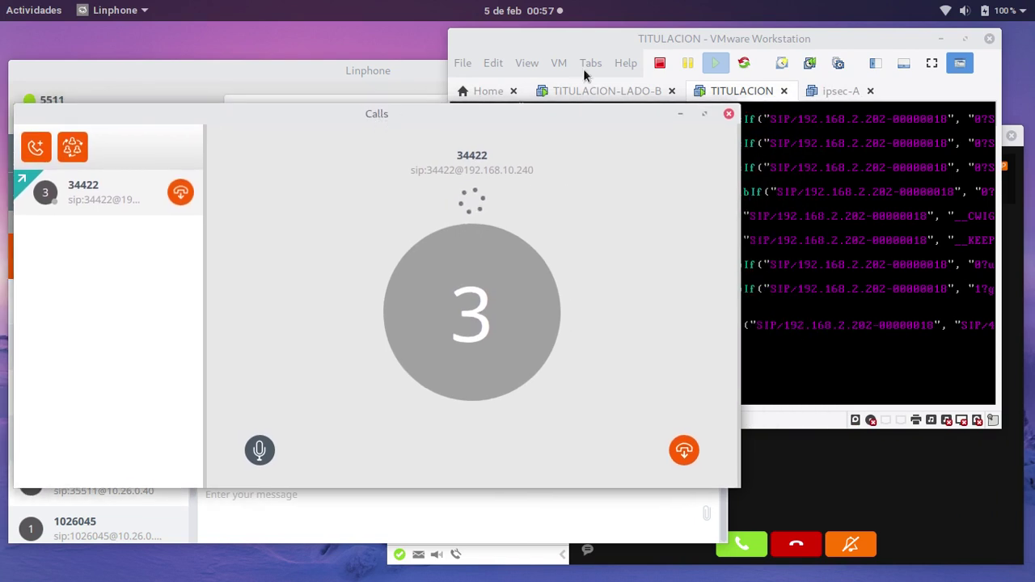
{"action": "left_click", "coordinate": [648, 42]}
{"action": "left_click_drag", "start_coordinate": [647, 42], "coordinate": [448, 35]}
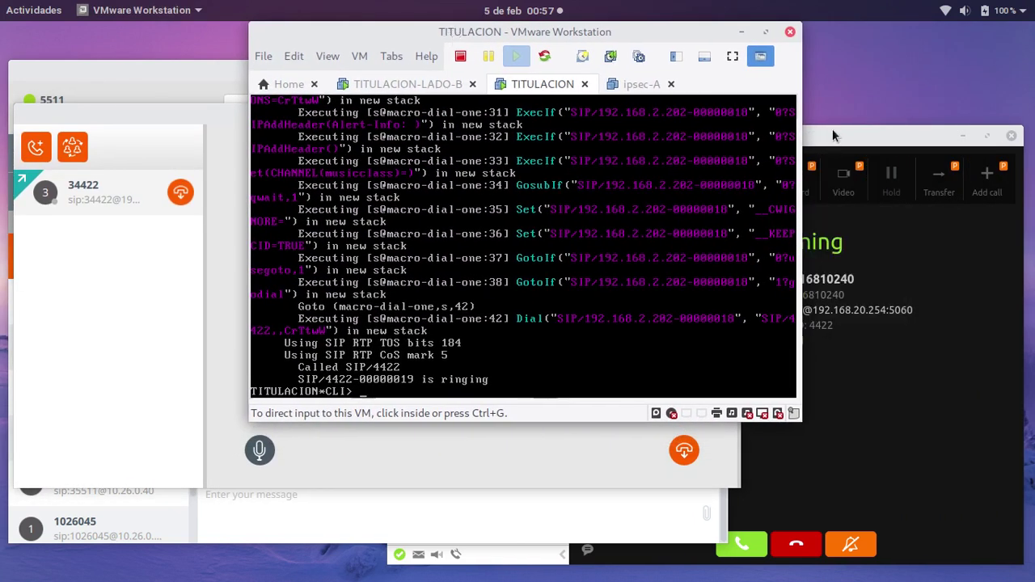
- Bring Zoiper5 to the front and answer the incoming call
{"action": "left_click", "coordinate": [808, 139]}
{"action": "left_click_drag", "start_coordinate": [807, 139], "coordinate": [817, 140]}
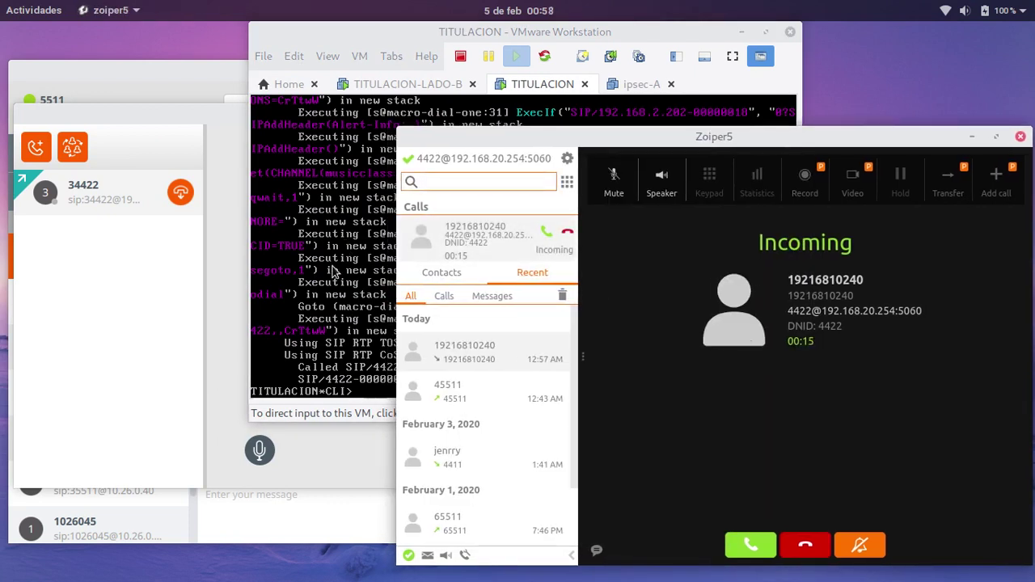
{"action": "left_click", "coordinate": [746, 546]}
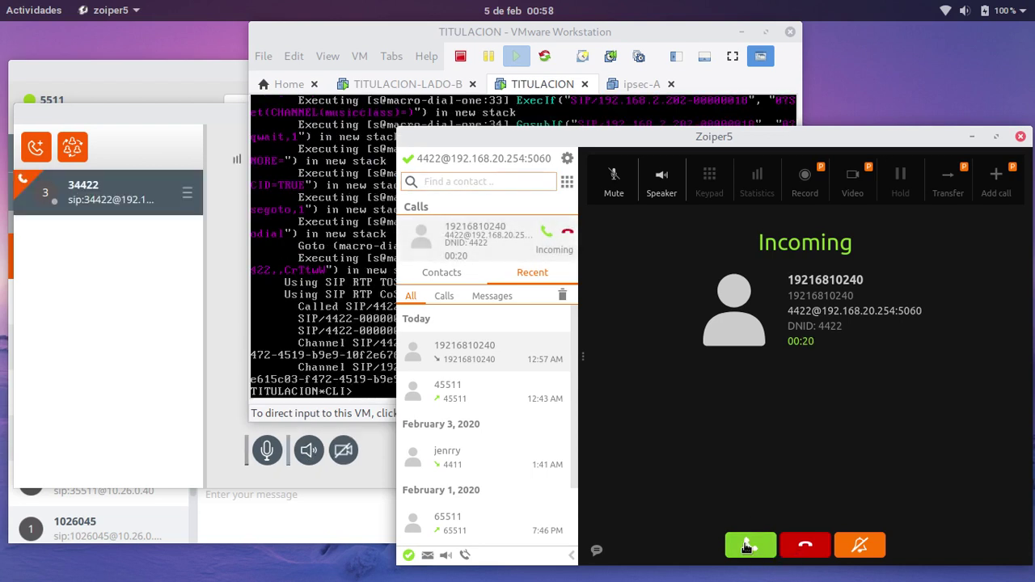
- Lower the system microphone input level to about 40%
{"action": "left_click", "coordinate": [966, 11]}
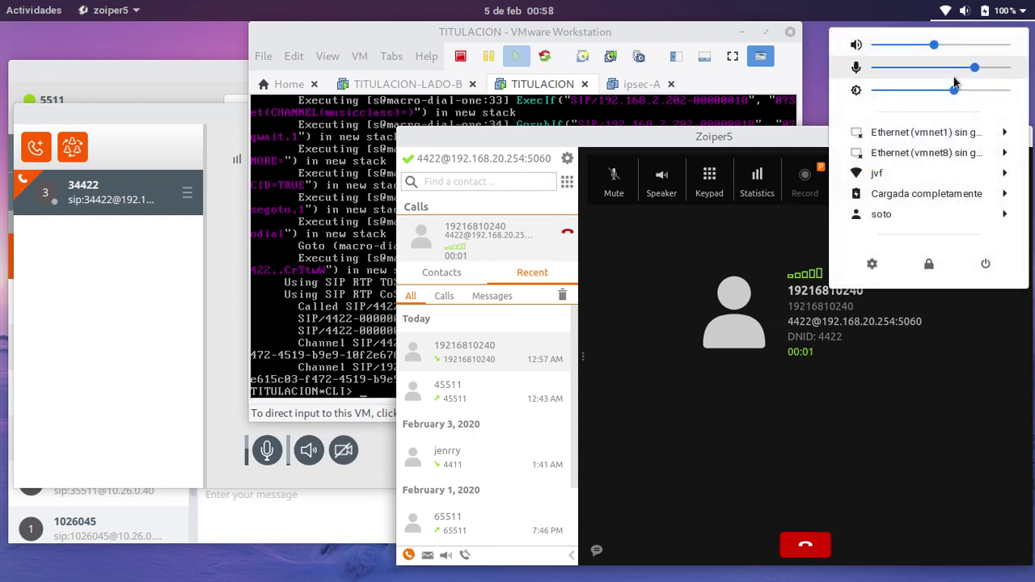
{"action": "left_click_drag", "start_coordinate": [957, 72], "coordinate": [927, 74]}
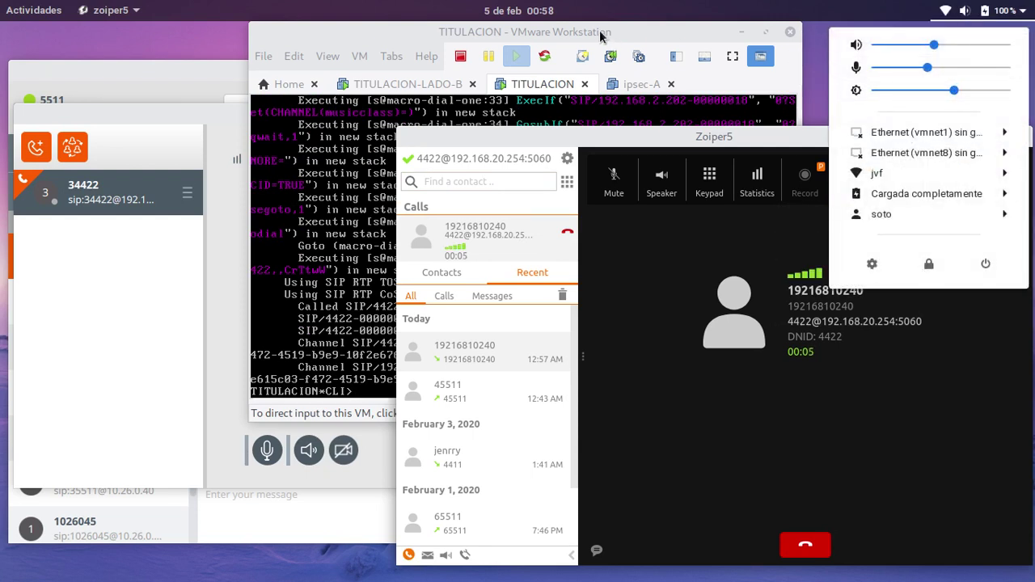
- Bring the VMware Workstation window forward and run "sip show channels" in the TITULACION Asterisk console during the call
{"action": "left_click", "coordinate": [600, 35]}
{"action": "left_click", "coordinate": [523, 41]}
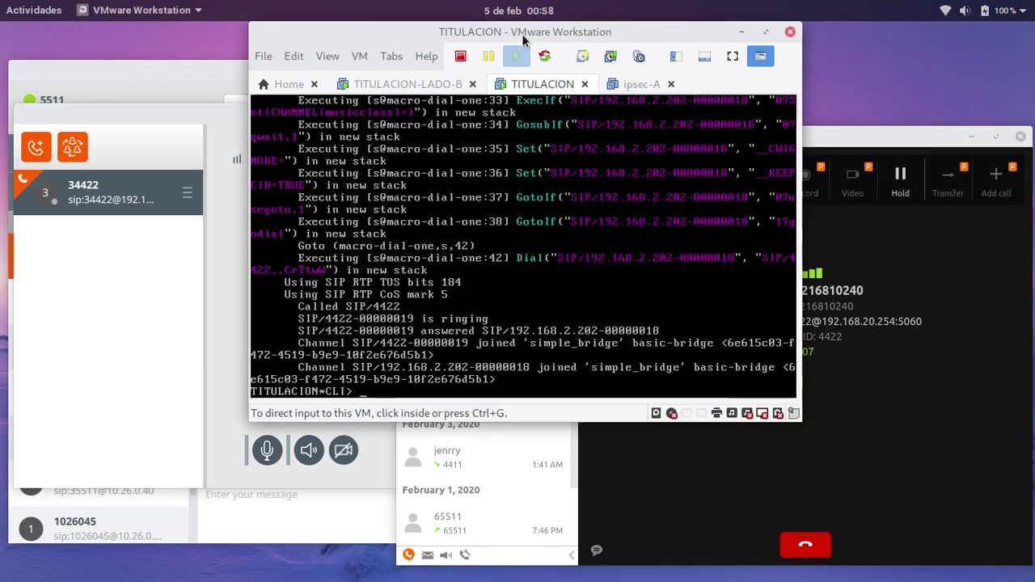
{"action": "left_click", "coordinate": [509, 269]}
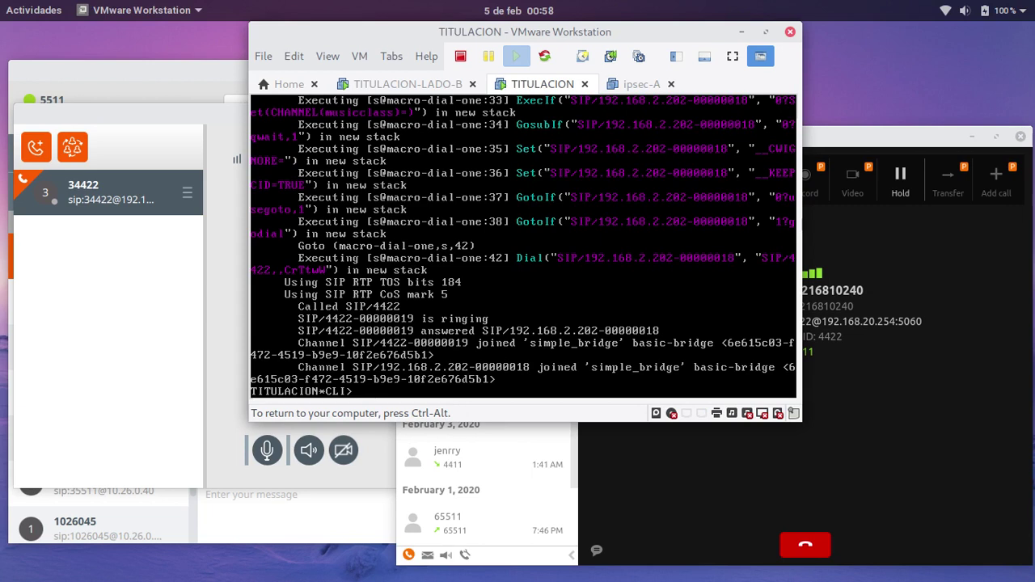
{"action": "type", "text": "sip show chann"}
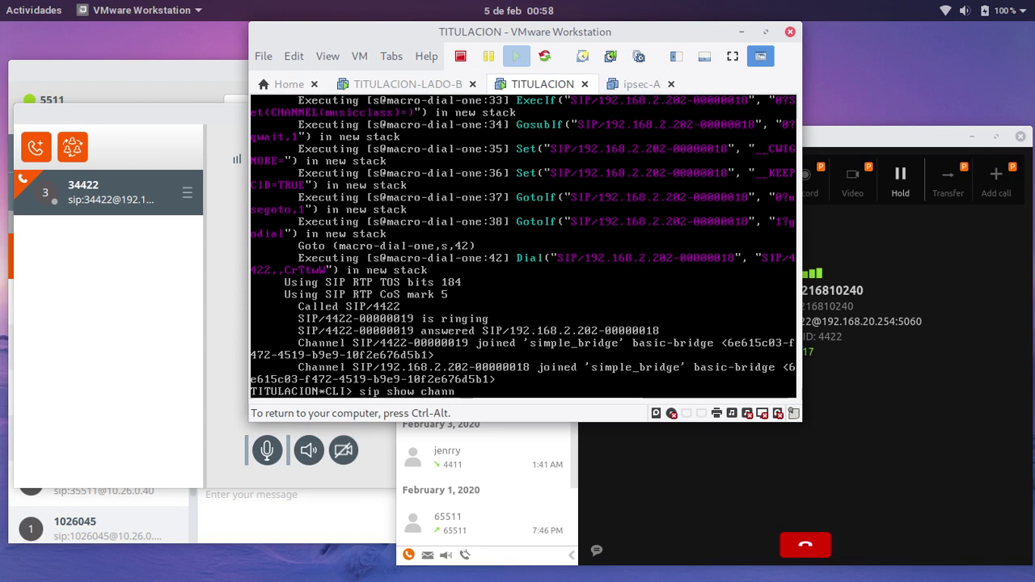
{"action": "type", "text": "els"}
{"action": "key", "text": "Tab"}
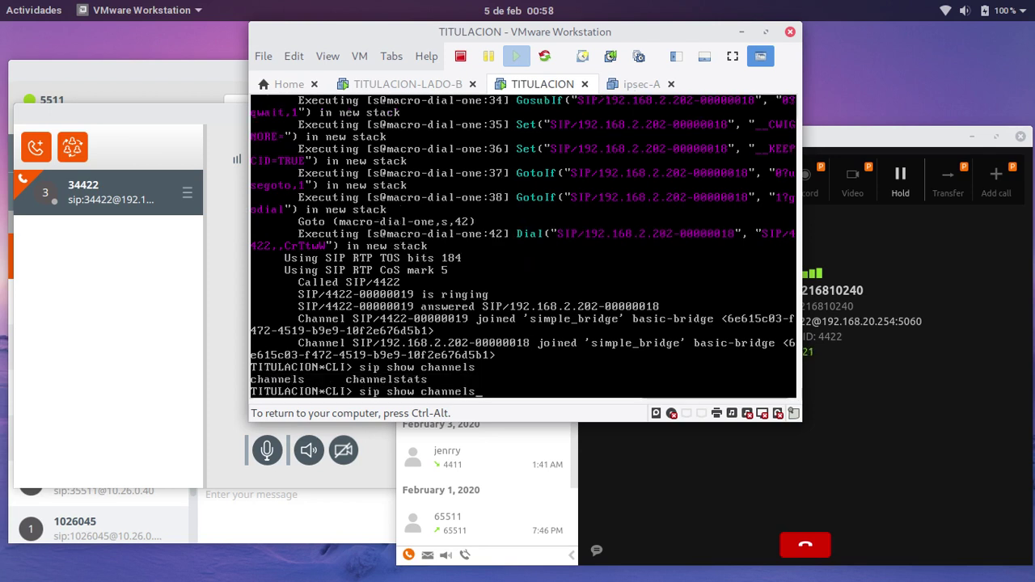
{"action": "key", "text": "Return"}
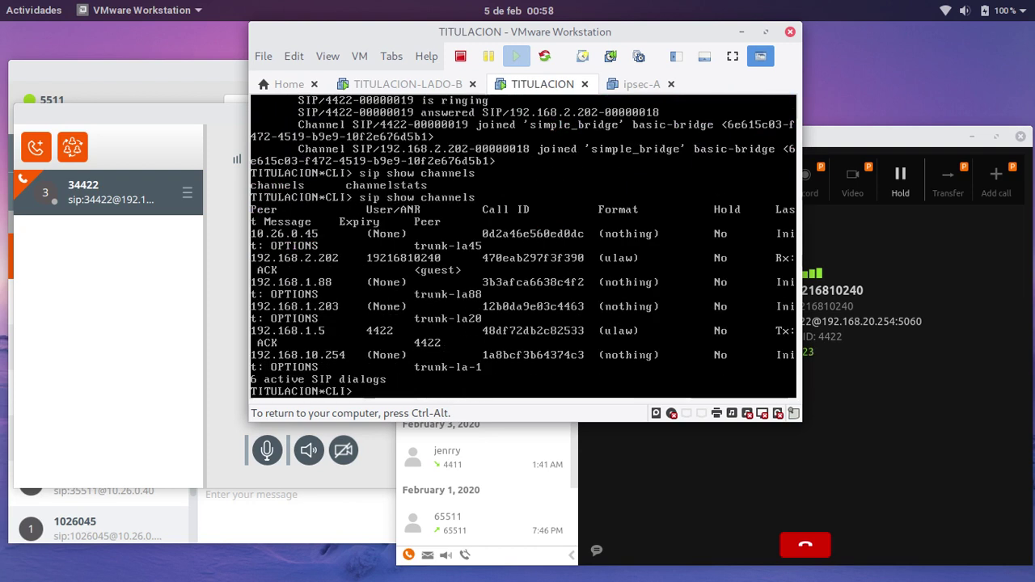
- Run "sip show channel" without a call ID in the TITULACION Asterisk console
{"action": "key", "text": "Up"}
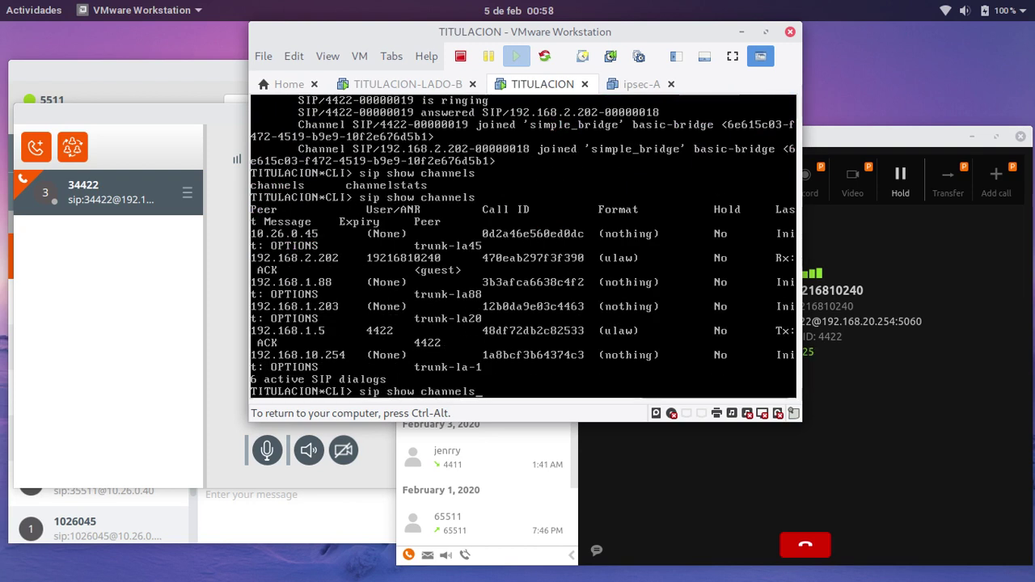
{"action": "key", "text": "BackSpace"}
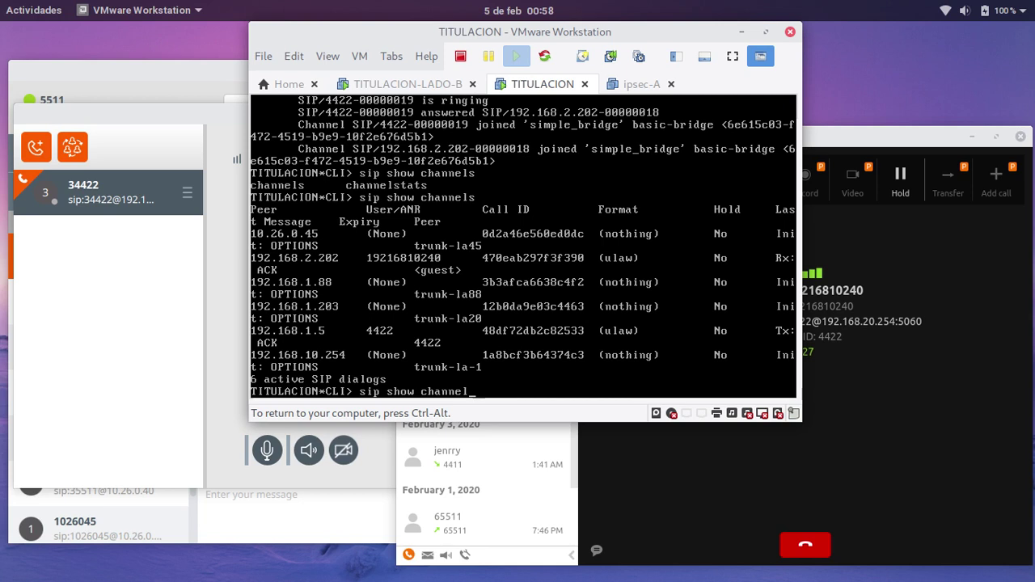
{"action": "key", "text": "Return"}
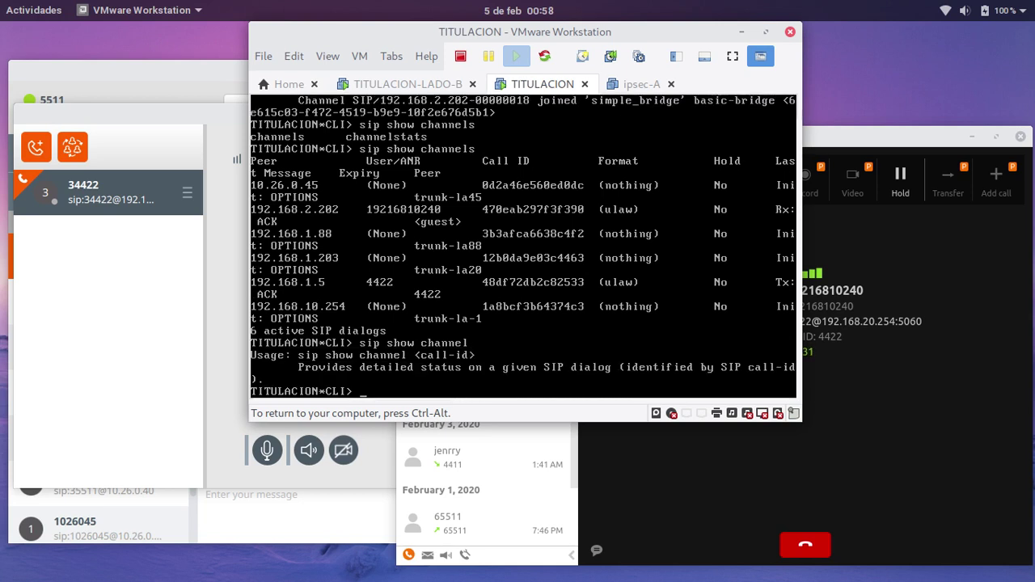
- Change the recalled console command to "core show channel" and run it without naming a channel
{"action": "key", "text": "Up"}
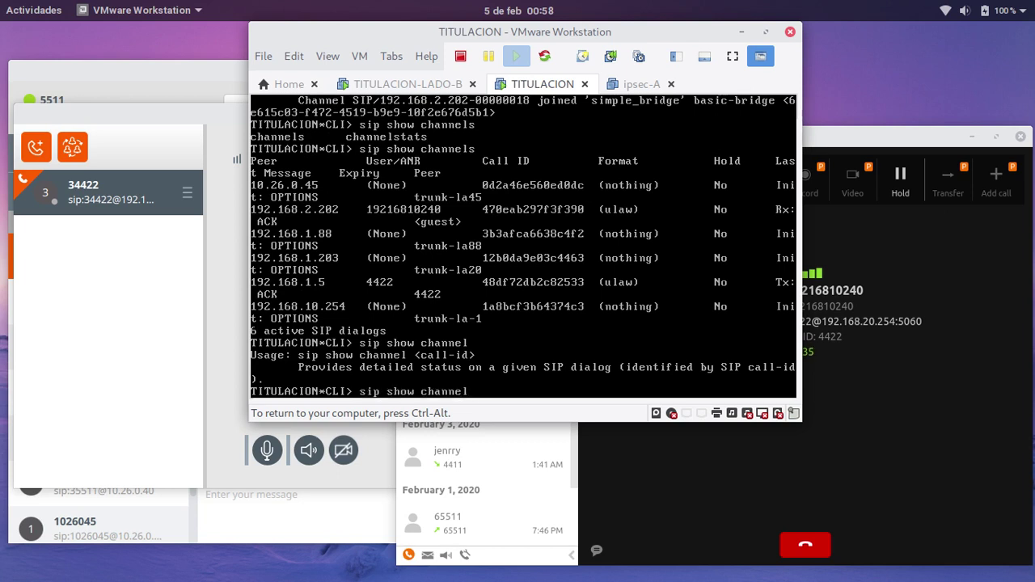
{"action": "key", "text": "Left"}
{"action": "key", "text": "Left"}
{"action": "key", "text": "Left"}
{"action": "key", "text": "Left"}
{"action": "key", "text": "Left"}
{"action": "key", "text": "Left"}
{"action": "key", "text": "Left"}
{"action": "key", "text": "Left"}
{"action": "key", "text": "Left"}
{"action": "key", "text": "Left"}
{"action": "key", "text": "Left"}
{"action": "key", "text": "Left"}
{"action": "key", "text": "Left"}
{"action": "key", "text": "BackSpace"}
{"action": "key", "text": "BackSpace"}
{"action": "key", "text": "BackSpace"}
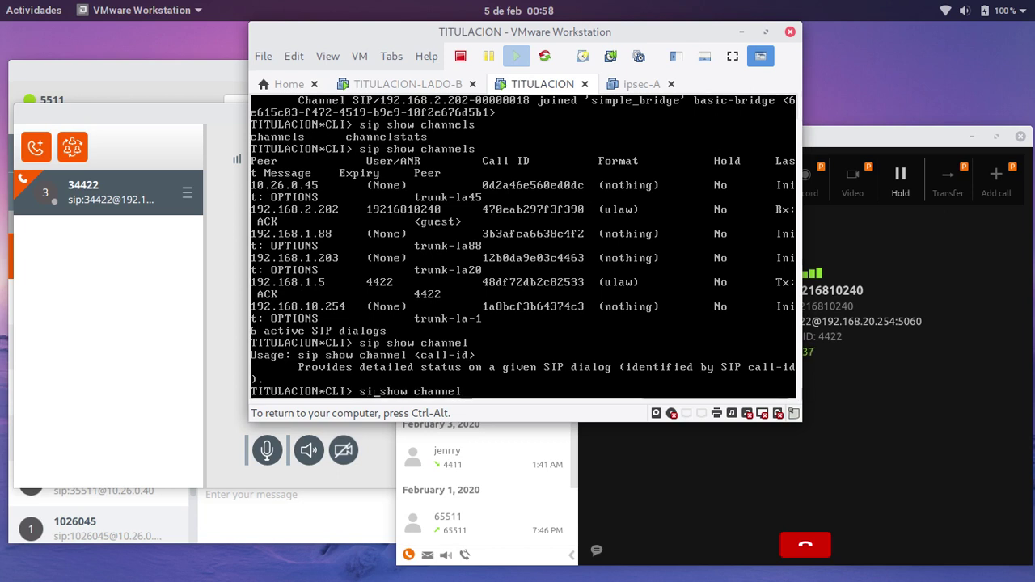
{"action": "type", "text": "core"}
{"action": "key", "text": "Return"}
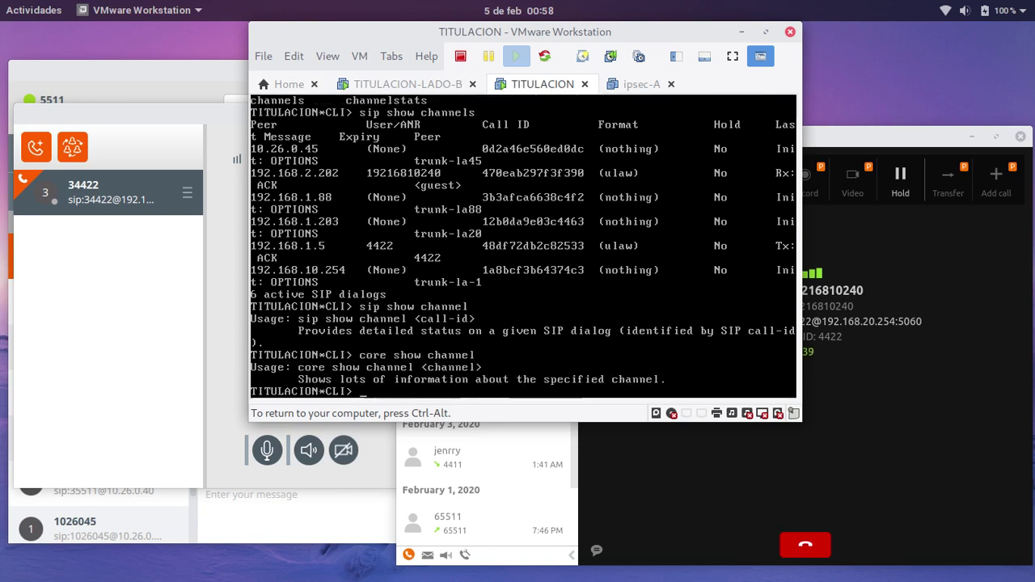
{"action": "key", "text": "Up"}
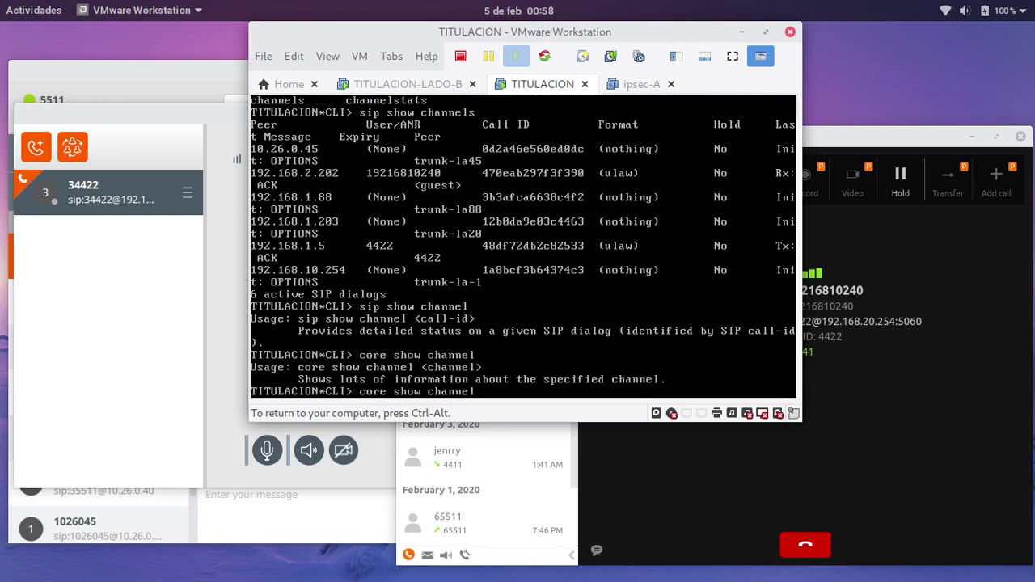
{"action": "key", "text": "ctrl+alt"}
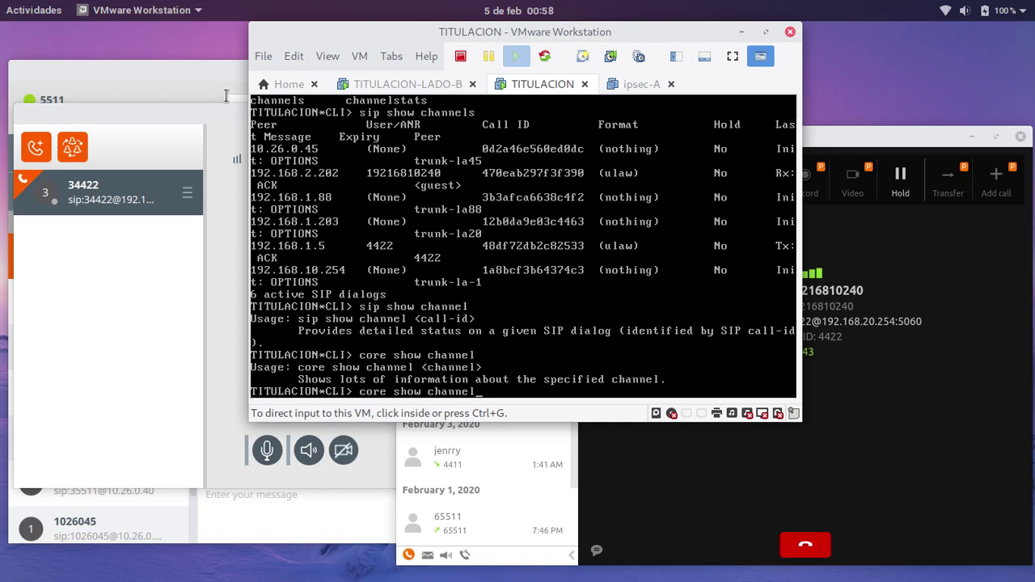
{"action": "key", "text": "super"}
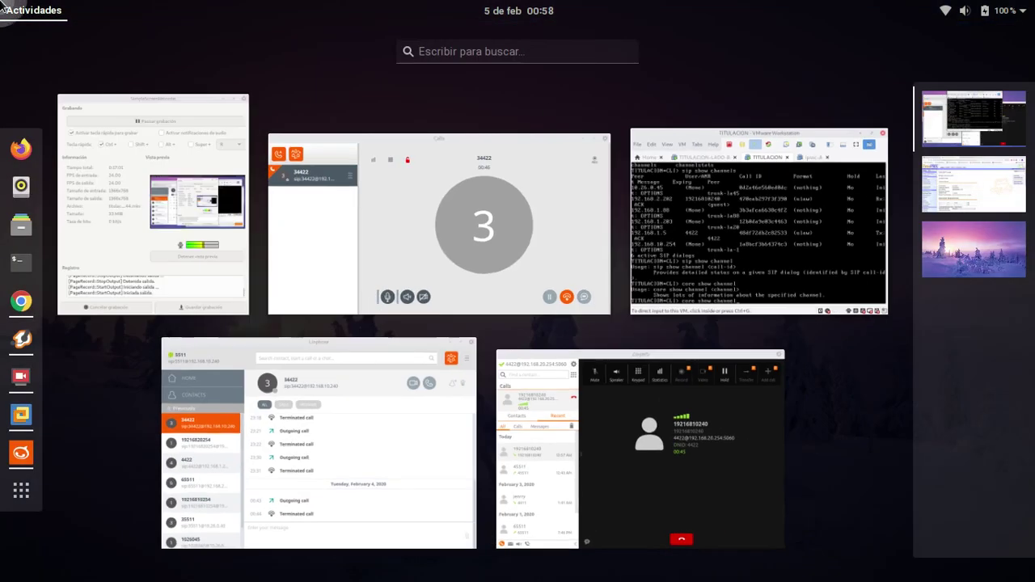
{"action": "left_click", "coordinate": [152, 208]}
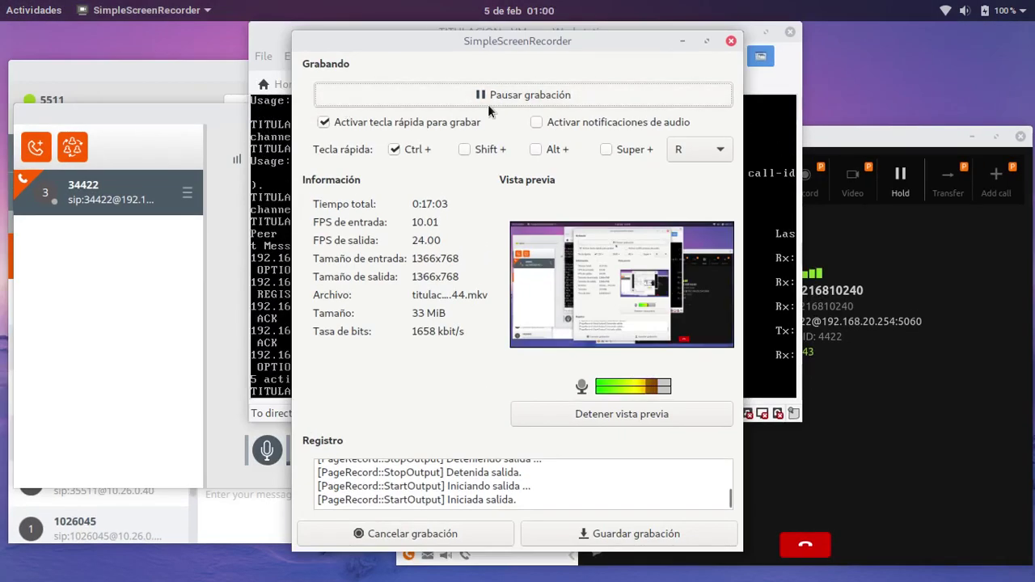
{"action": "left_click", "coordinate": [682, 42]}
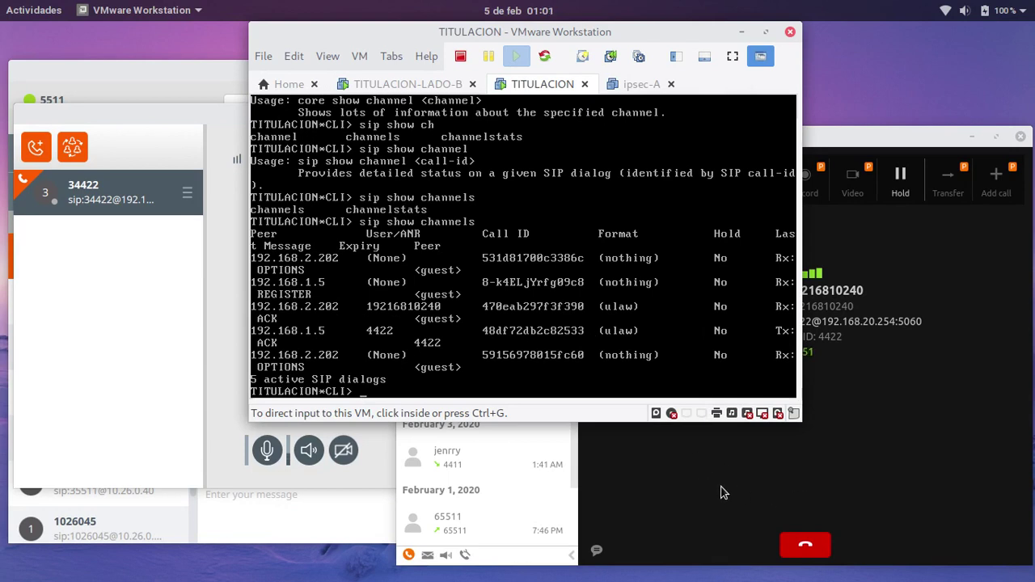
- Switch to Zoiper5 and hang up the active call
{"action": "left_click", "coordinate": [811, 550]}
{"action": "left_click", "coordinate": [811, 549]}
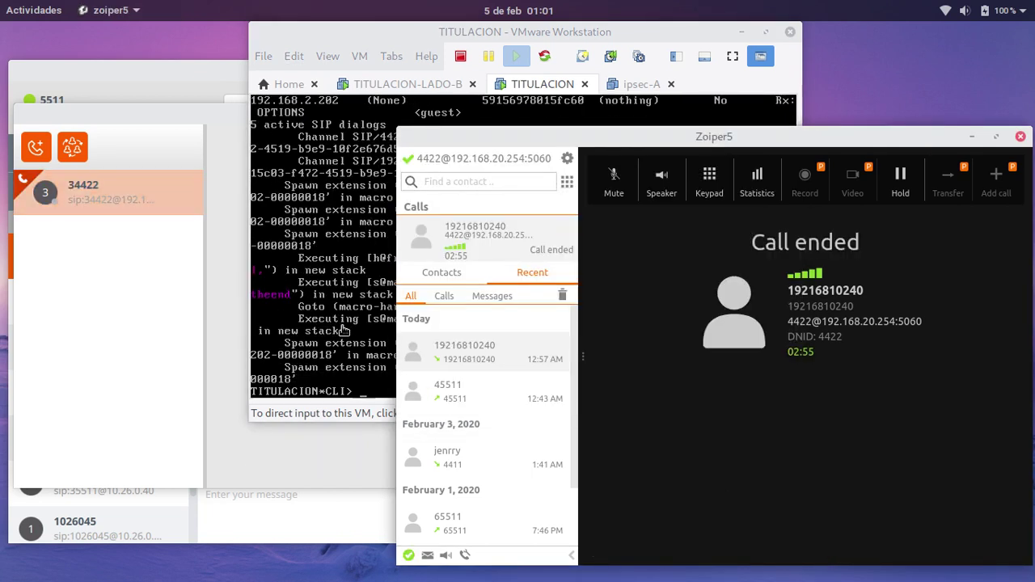
- Return to the TITULACION Asterisk console and list the SIP channels again with the call ended
{"action": "left_click", "coordinate": [343, 331]}
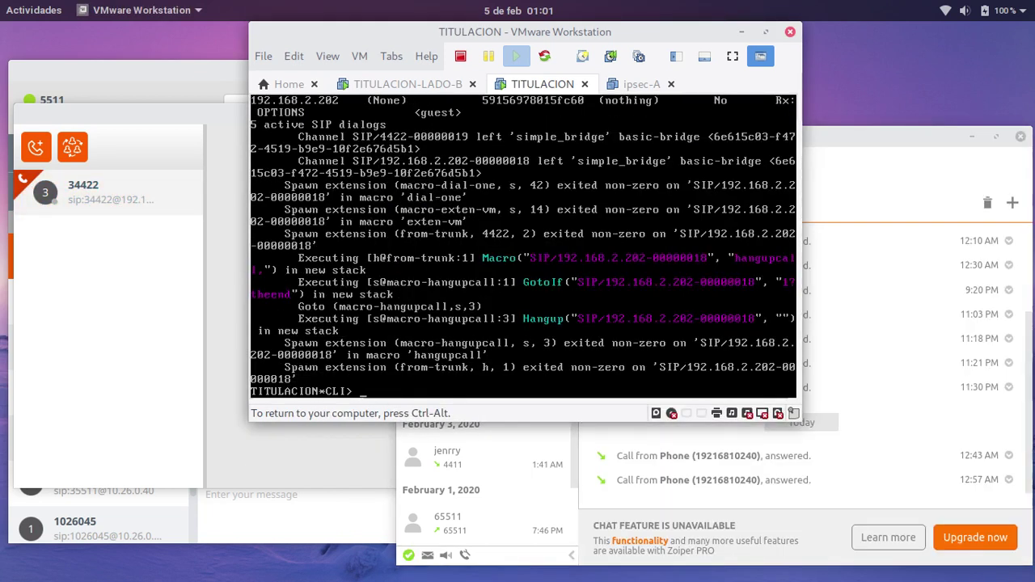
{"action": "key", "text": "Up"}
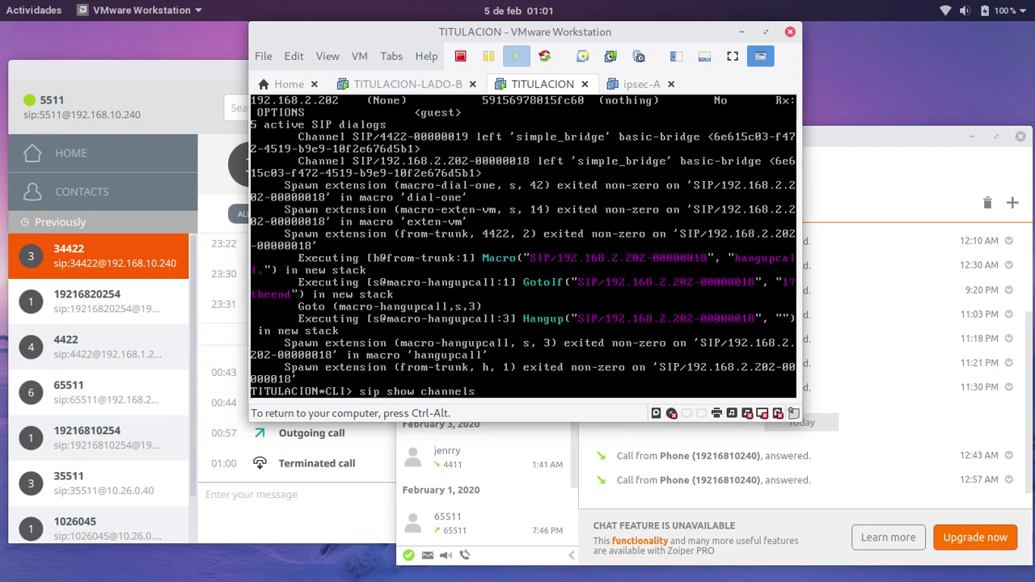
{"action": "key", "text": "Return"}
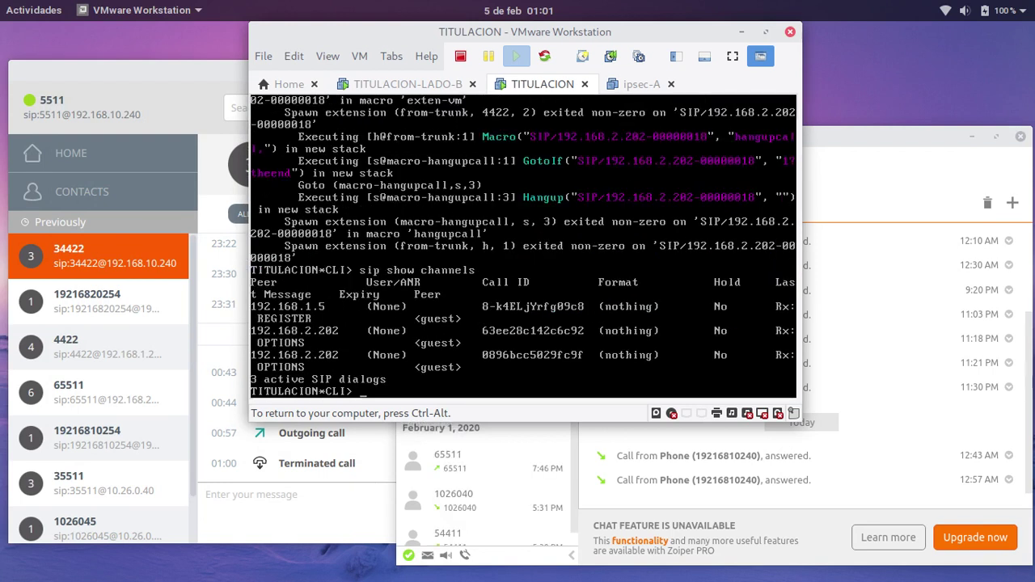
{"action": "key", "text": "ctrl+alt"}
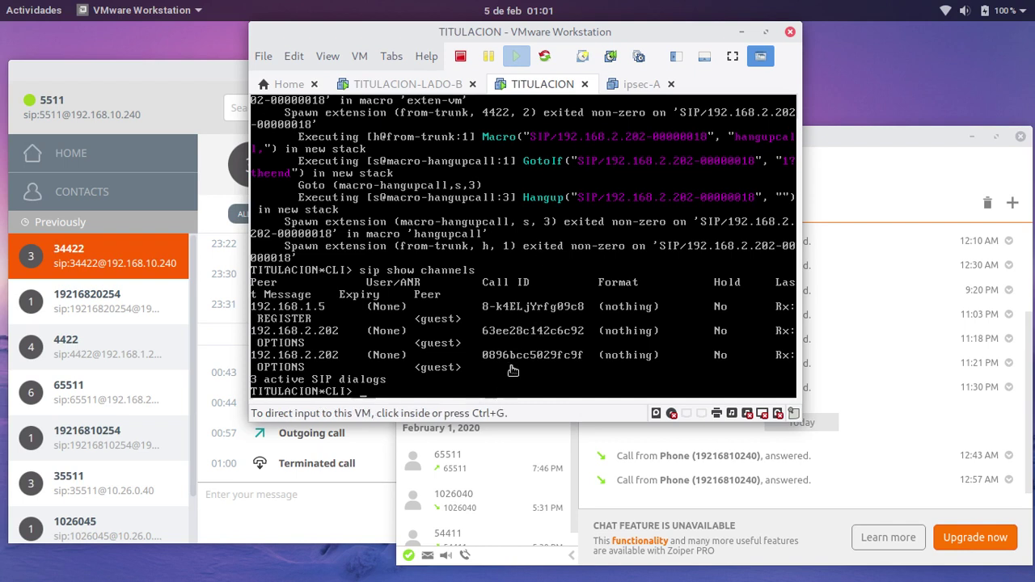
- Switch to the TITULACION-LADO-B console, add blank prompt lines and recall the "iptables -L" command without running it
{"action": "left_click", "coordinate": [423, 87]}
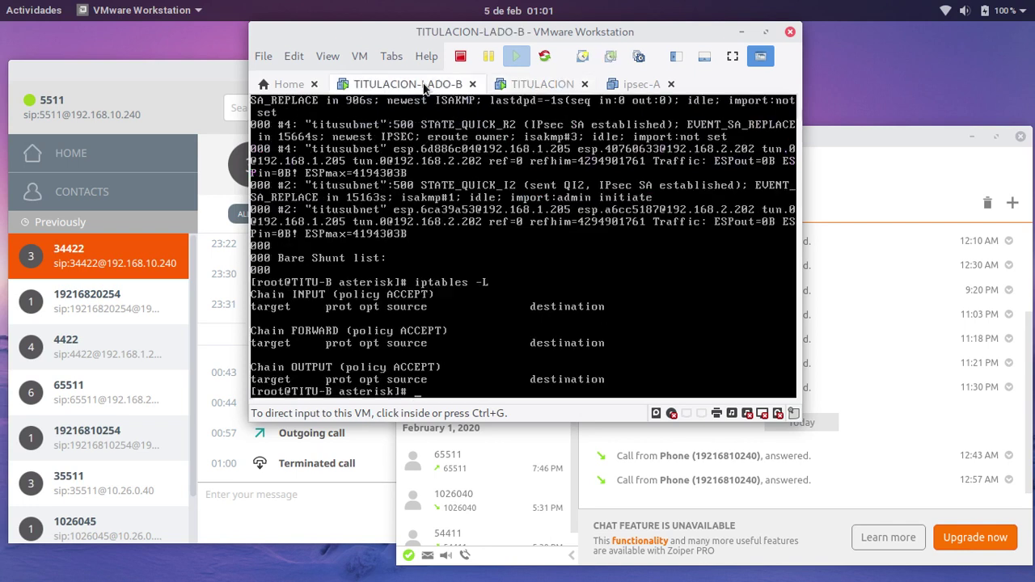
{"action": "left_click", "coordinate": [437, 279]}
{"action": "key", "text": "Return"}
{"action": "key", "text": "Return"}
{"action": "key", "text": "Return"}
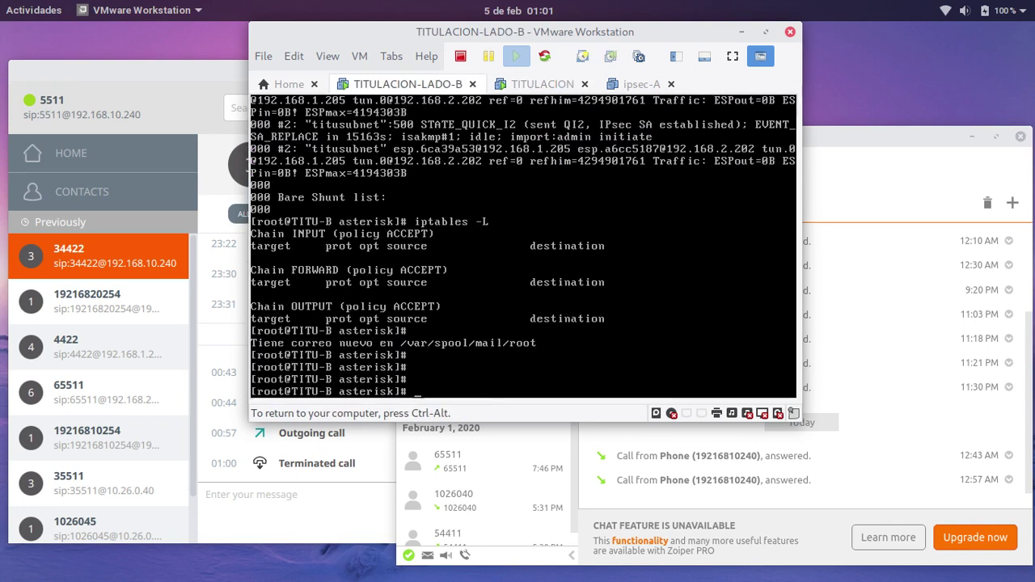
{"action": "key", "text": "Up"}
{"action": "key", "text": "ctrl+alt"}
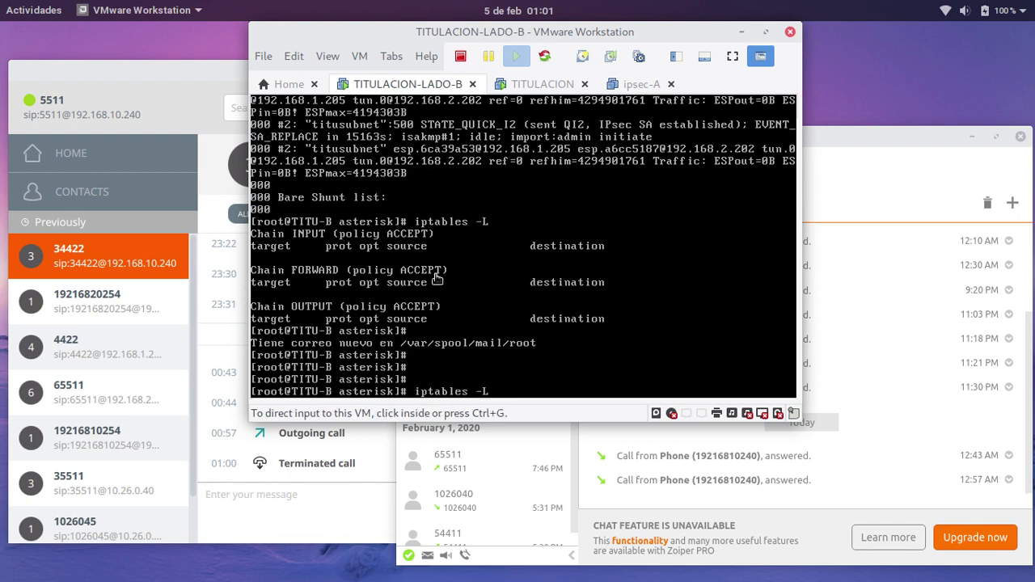
- Switch to Google Chrome and review the trunk-la254 dial rules and PEER details in FreePBX at 192.168.10.240
{"action": "left_click", "coordinate": [888, 154]}
{"action": "key", "text": "alt+Tab"}
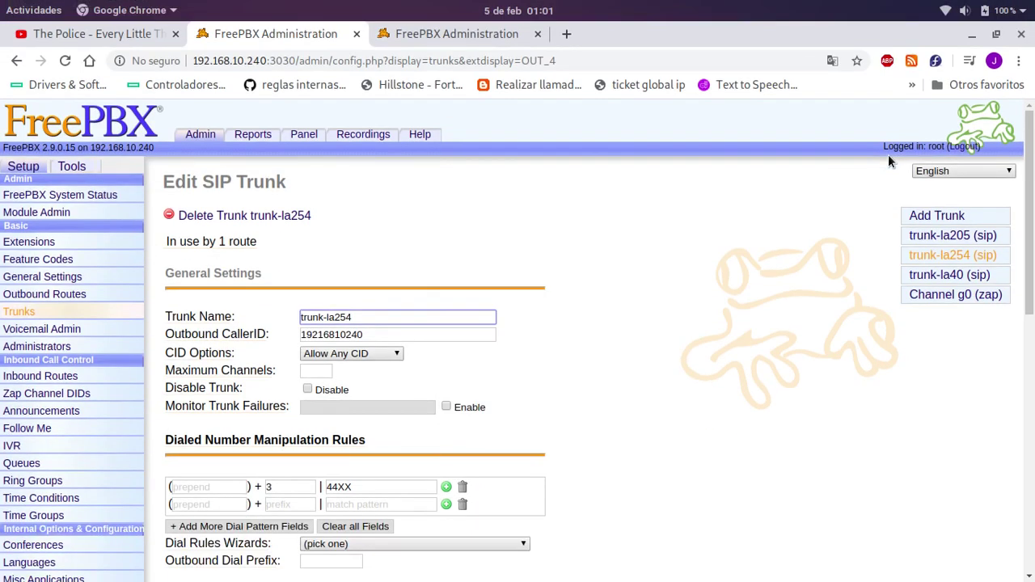
{"action": "scroll", "coordinate": [755, 280], "scroll_direction": "down", "scroll_amount": 3}
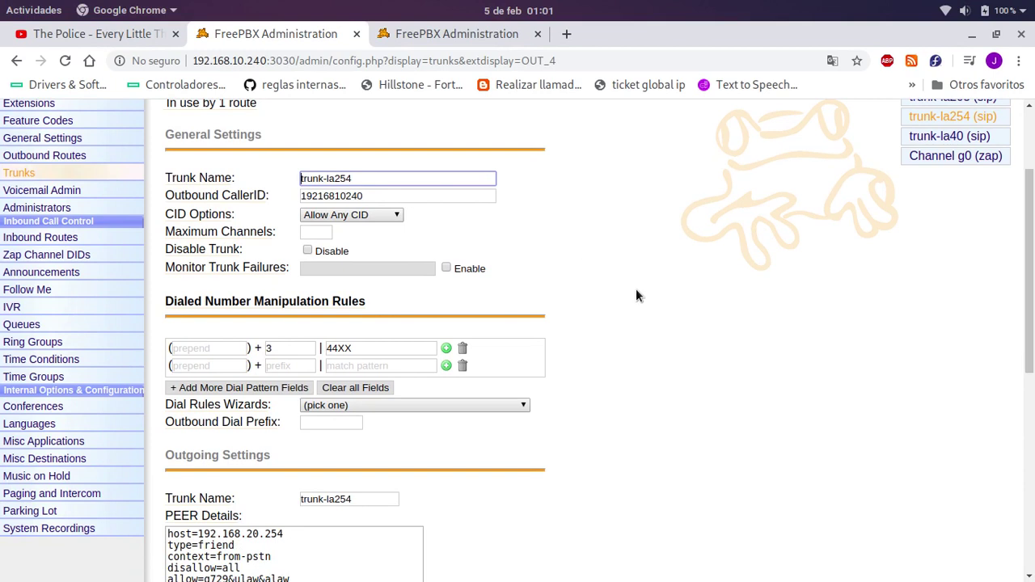
{"action": "scroll", "coordinate": [636, 293], "scroll_direction": "down", "scroll_amount": 3}
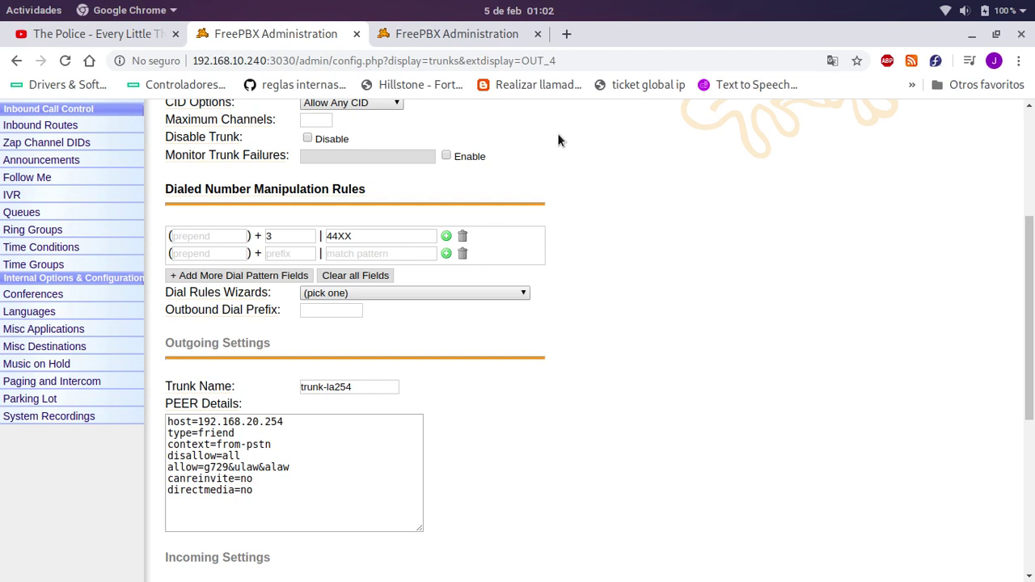
- Review the trunk-la240 general settings, dial rules and PEER details in FreePBX at 192.168.20.254
{"action": "left_click", "coordinate": [456, 34]}
{"action": "scroll", "coordinate": [679, 333], "scroll_direction": "down", "scroll_amount": 3}
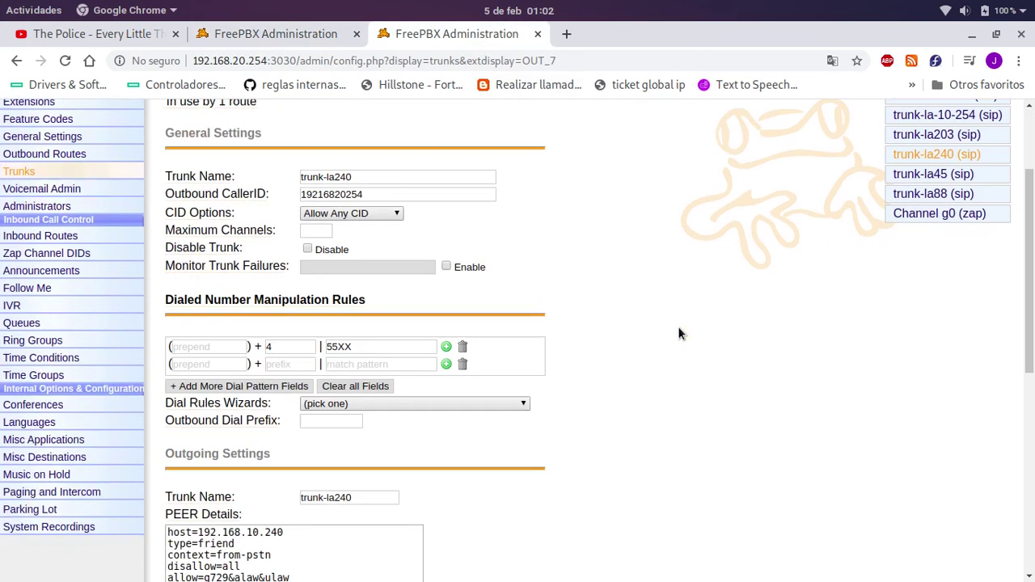
{"action": "scroll", "coordinate": [679, 333], "scroll_direction": "down", "scroll_amount": 4}
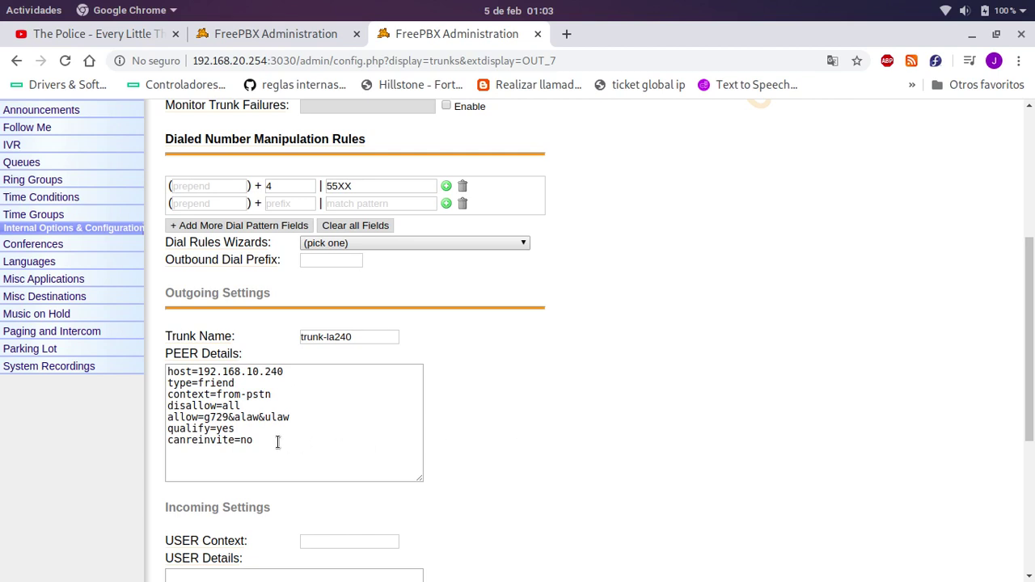
{"action": "scroll", "coordinate": [623, 397], "scroll_direction": "up", "scroll_amount": 4}
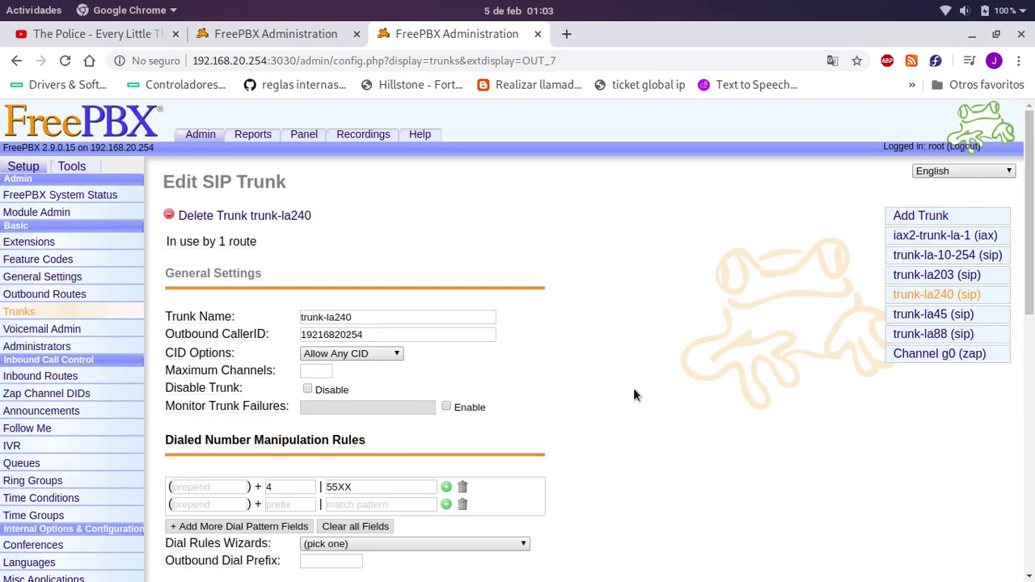
- Compare the dialed number manipulation rules of trunk-la254 and trunk-la240 across the two FreePBX servers
{"action": "left_click", "coordinate": [295, 34]}
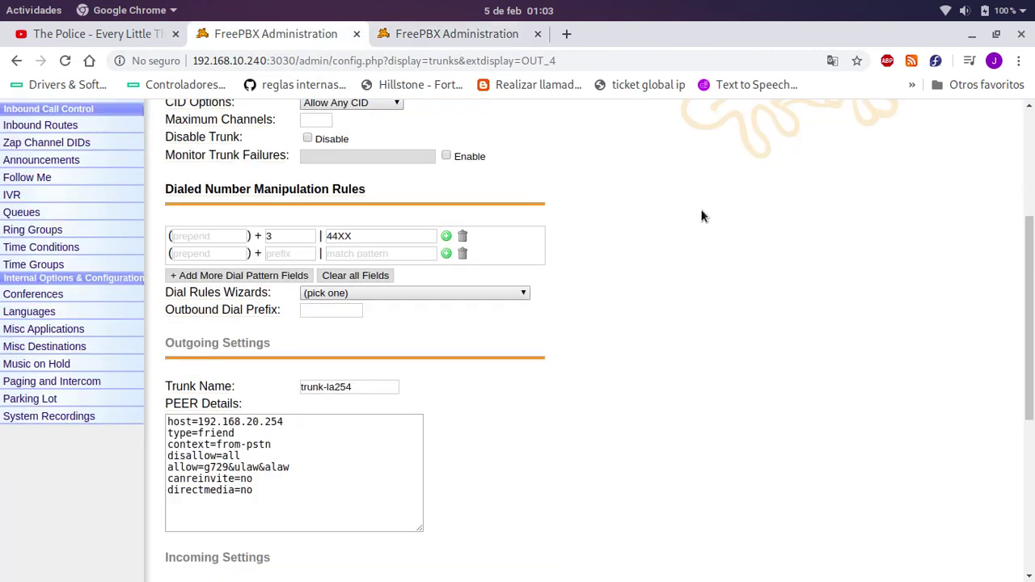
{"action": "scroll", "coordinate": [701, 215], "scroll_direction": "up", "scroll_amount": 3}
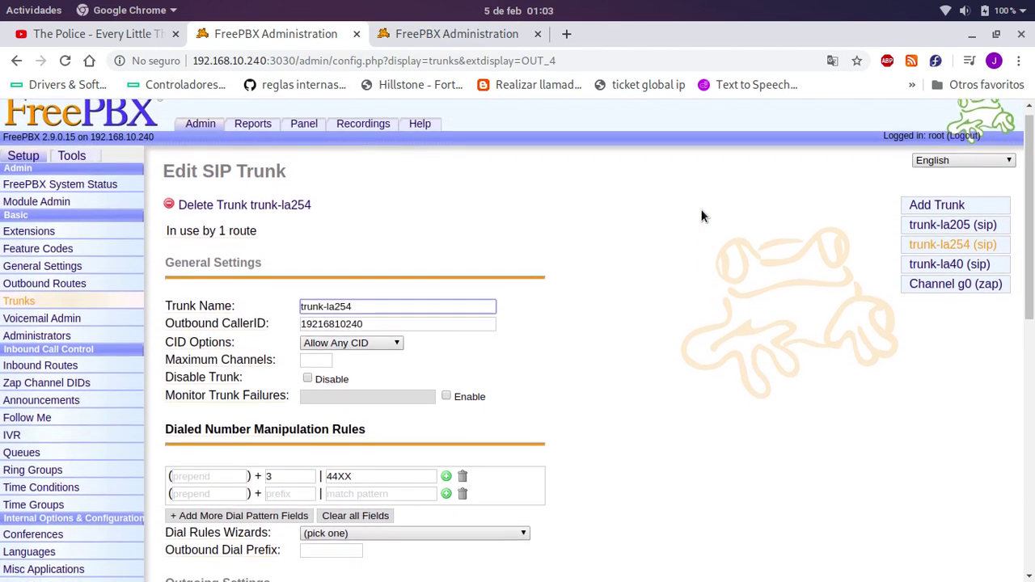
{"action": "scroll", "coordinate": [702, 216], "scroll_direction": "down", "scroll_amount": 1}
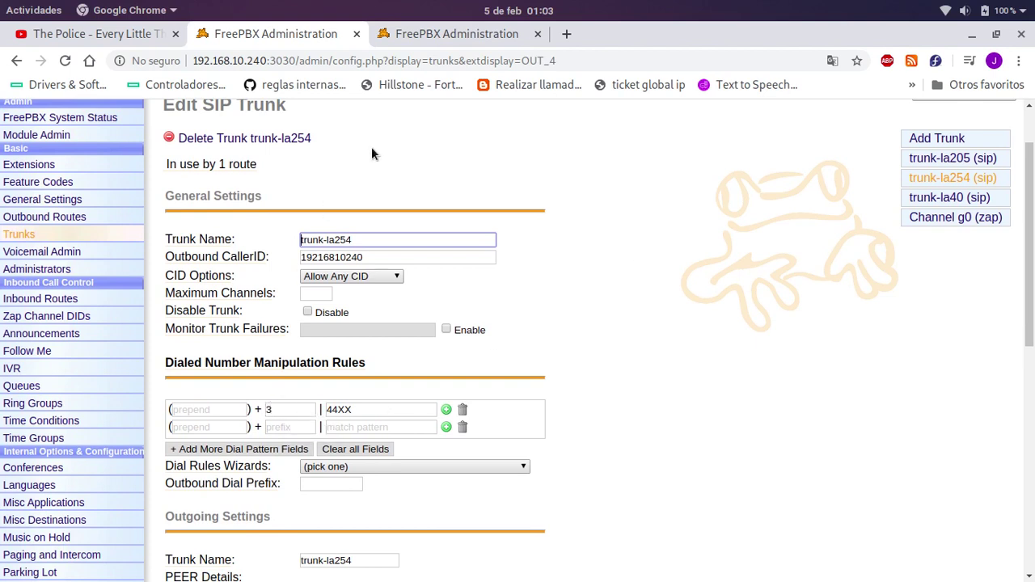
{"action": "left_click", "coordinate": [410, 35]}
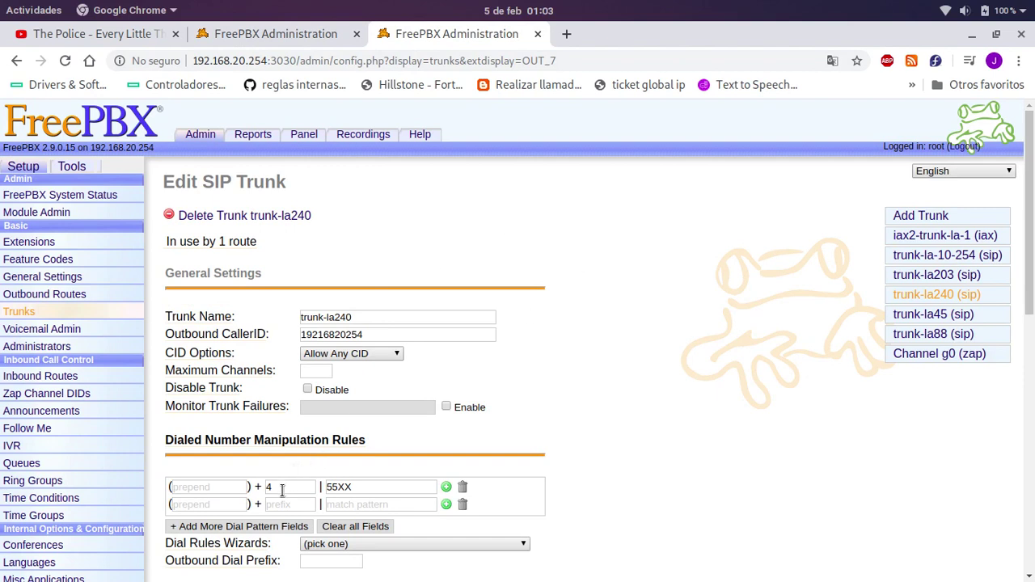
{"action": "left_click", "coordinate": [272, 34]}
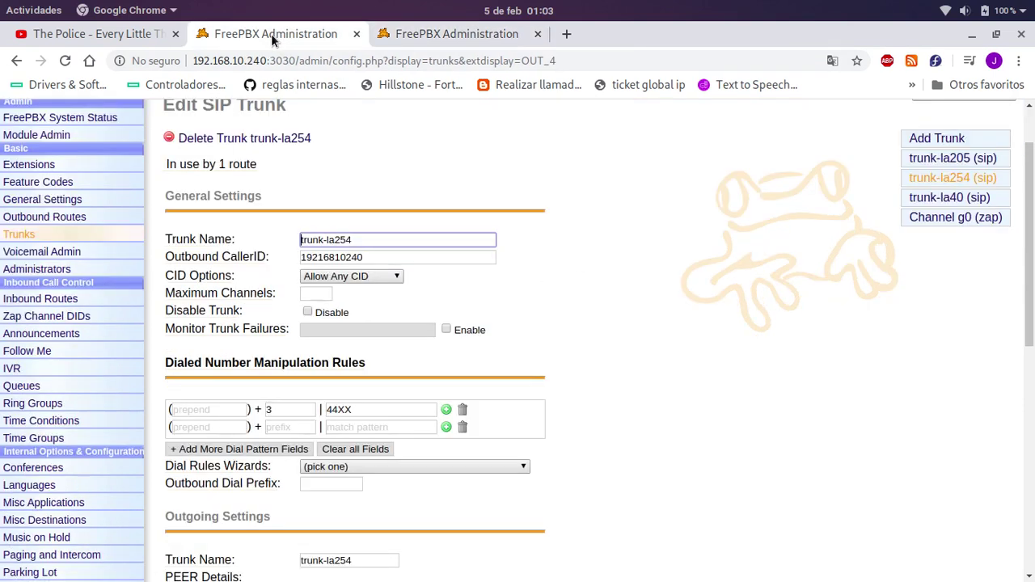
- Recheck the dialed number manipulation rules and outgoing PEER details of trunk-la240 in FreePBX at 192.168.20.254
{"action": "left_click", "coordinate": [420, 36]}
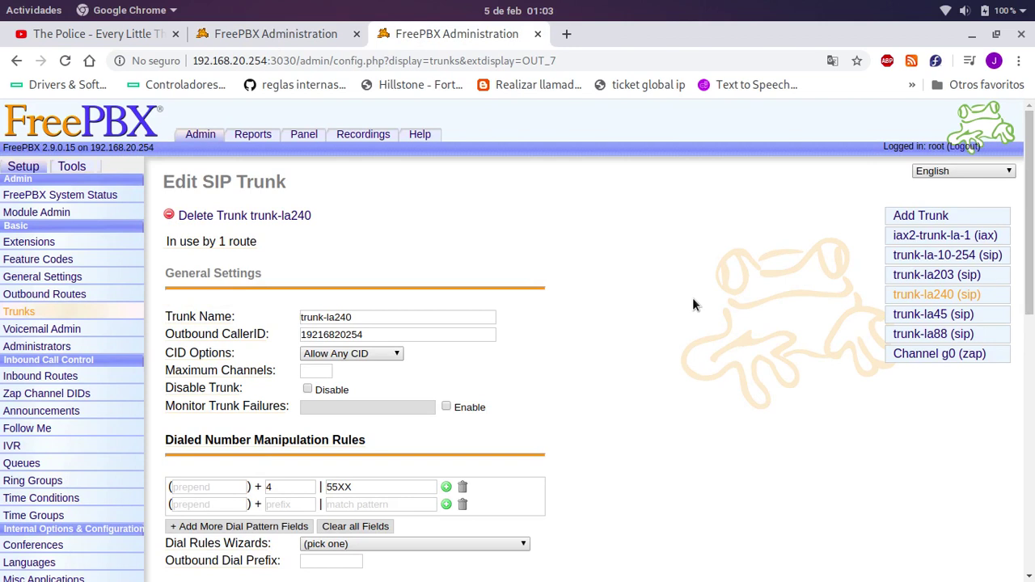
{"action": "scroll", "coordinate": [692, 305], "scroll_direction": "down", "scroll_amount": 5}
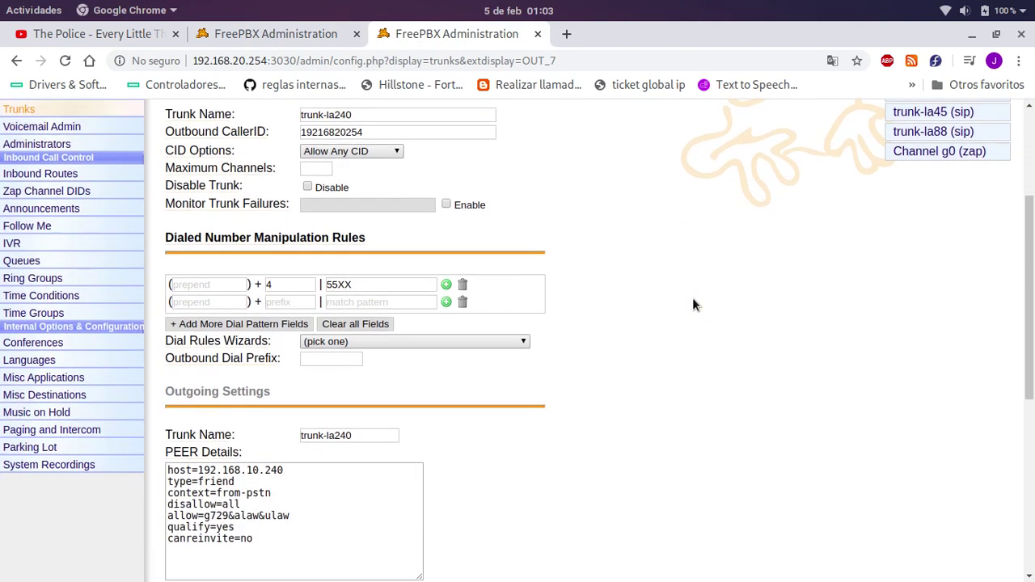
{"action": "scroll", "coordinate": [692, 304], "scroll_direction": "up", "scroll_amount": 5}
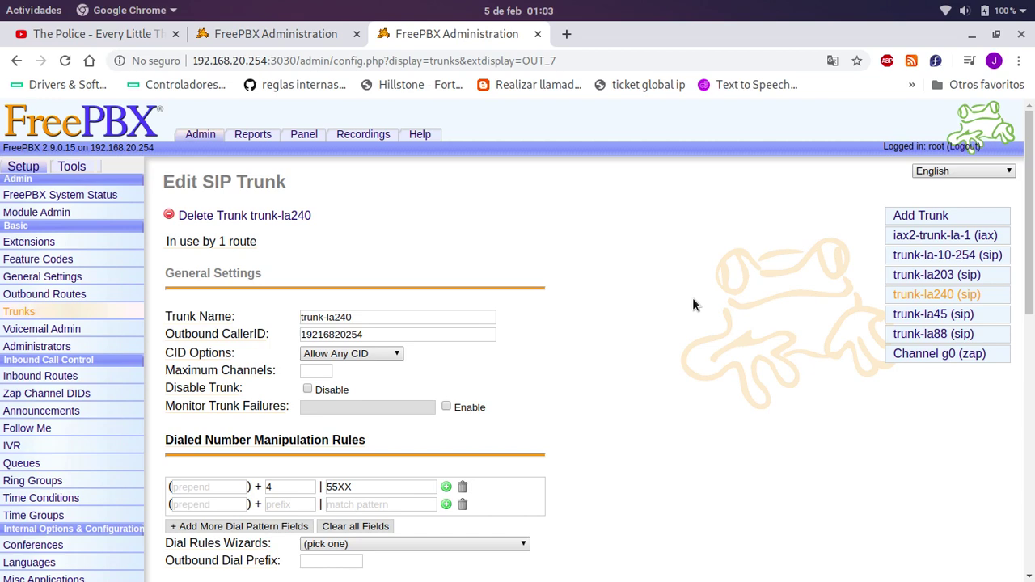
- Switch to VMware Workstation, move its window clear of Zoiper5 and run the recalled "iptables -L" command in the TITULACION-LADO-B console
{"action": "key", "text": "ctrl+alt+Down"}
{"action": "key", "text": "ctrl+alt+Up"}
{"action": "key", "text": "ctrl+alt+Up"}
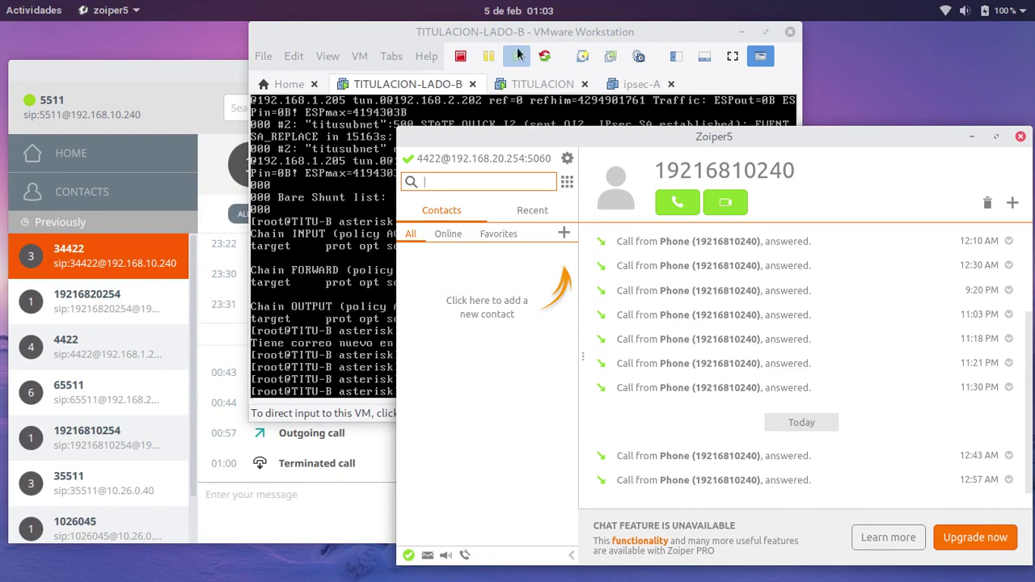
{"action": "left_click_drag", "start_coordinate": [501, 34], "coordinate": [368, 116]}
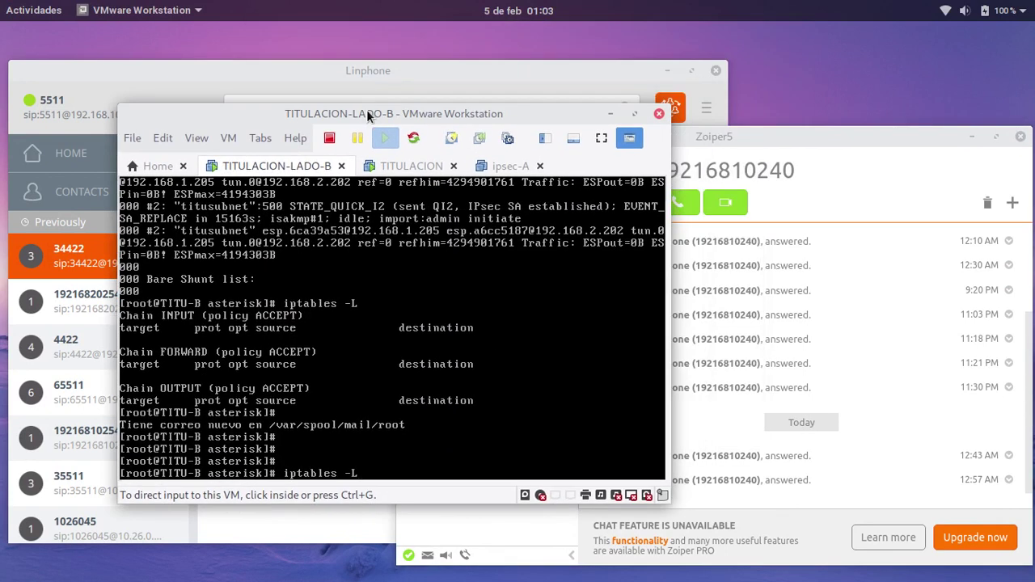
{"action": "left_click", "coordinate": [359, 267]}
{"action": "key", "text": "Return"}
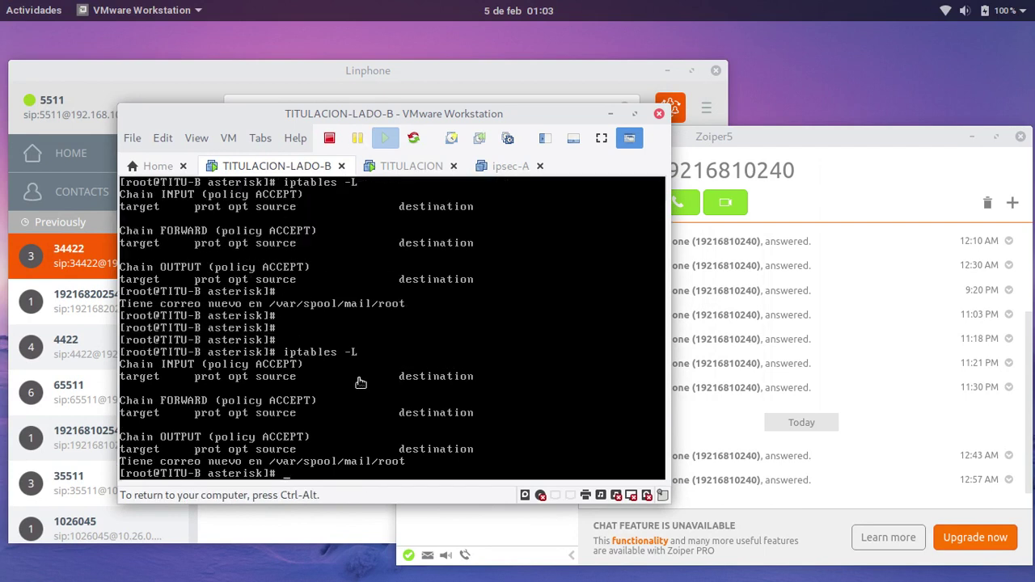
{"action": "key", "text": "ctrl+alt"}
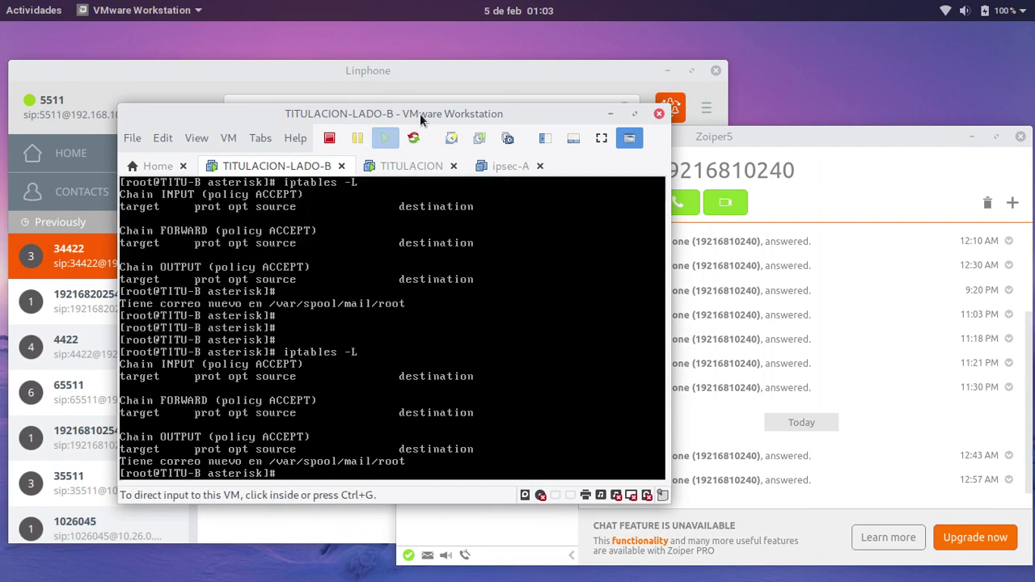